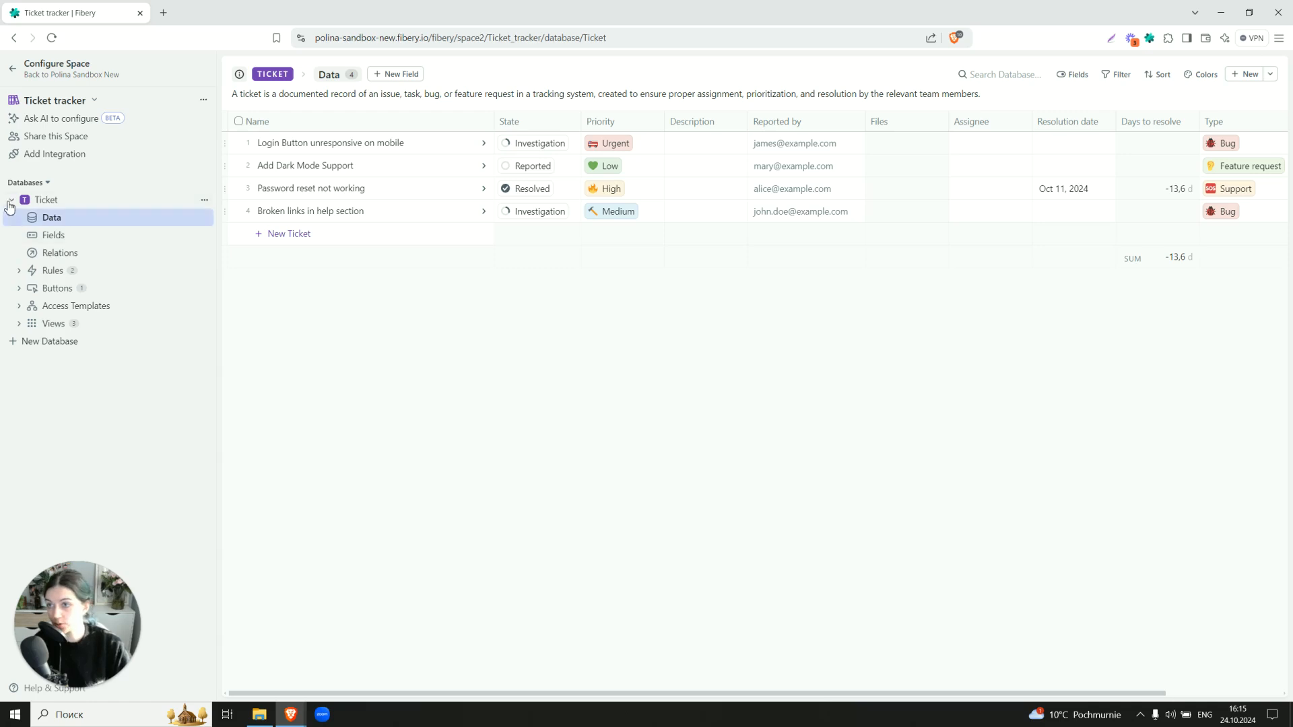
# Collapse the Ticket database's sub-sections in the sidebar, keeping its four-ticket table in view
pyautogui.click(12, 200)
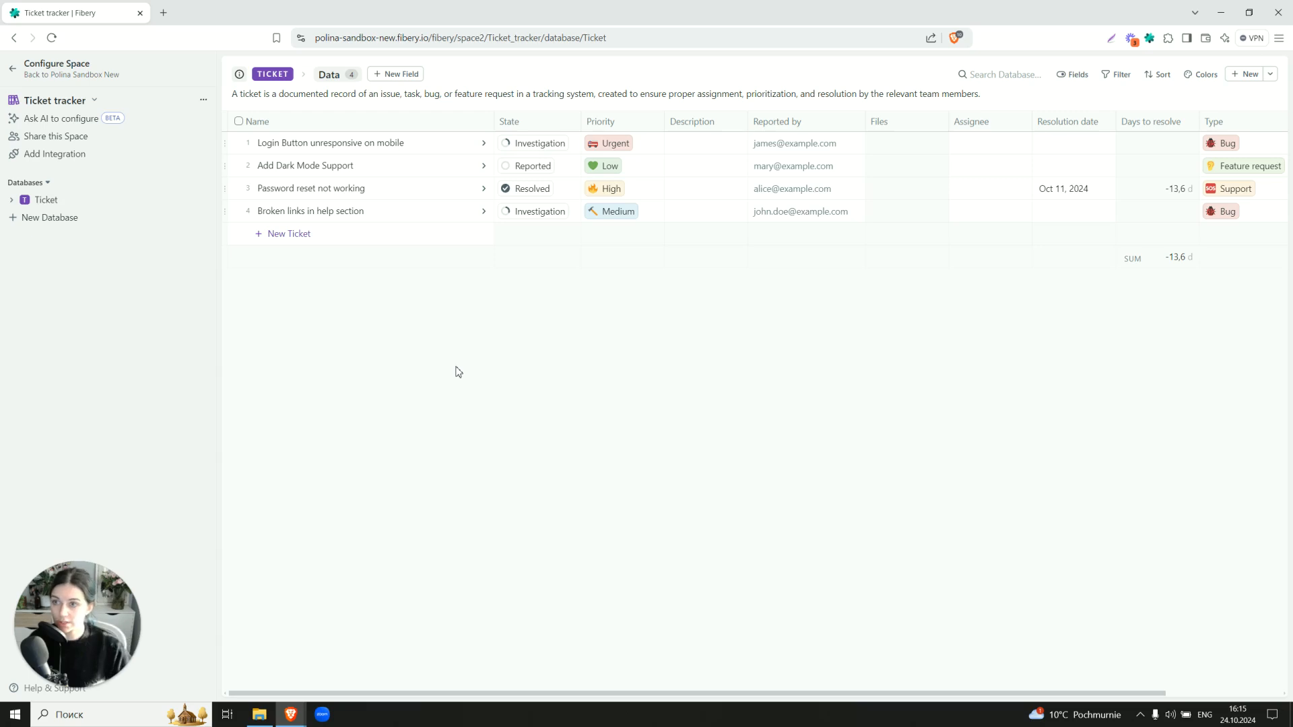
pyautogui.click(17, 65)
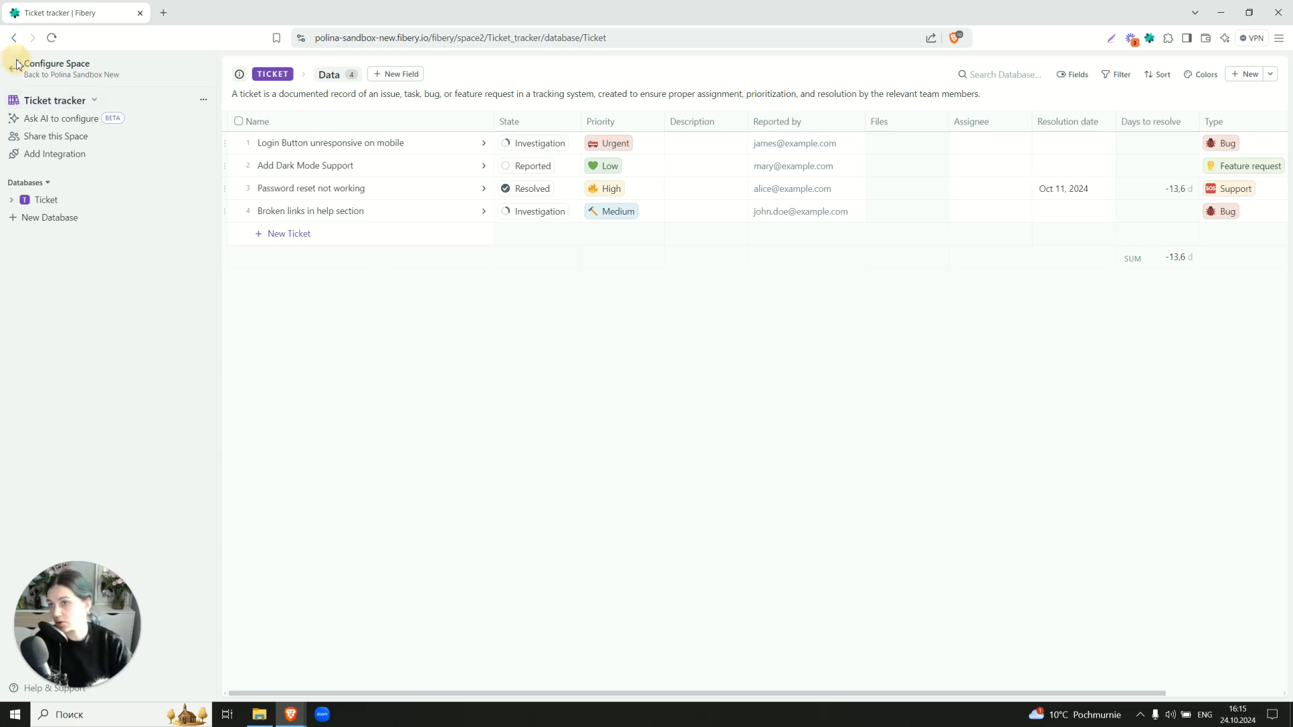
# Return to the workspace and read through the Read.Me overview, short guide and ticket fields table
pyautogui.click(17, 69)
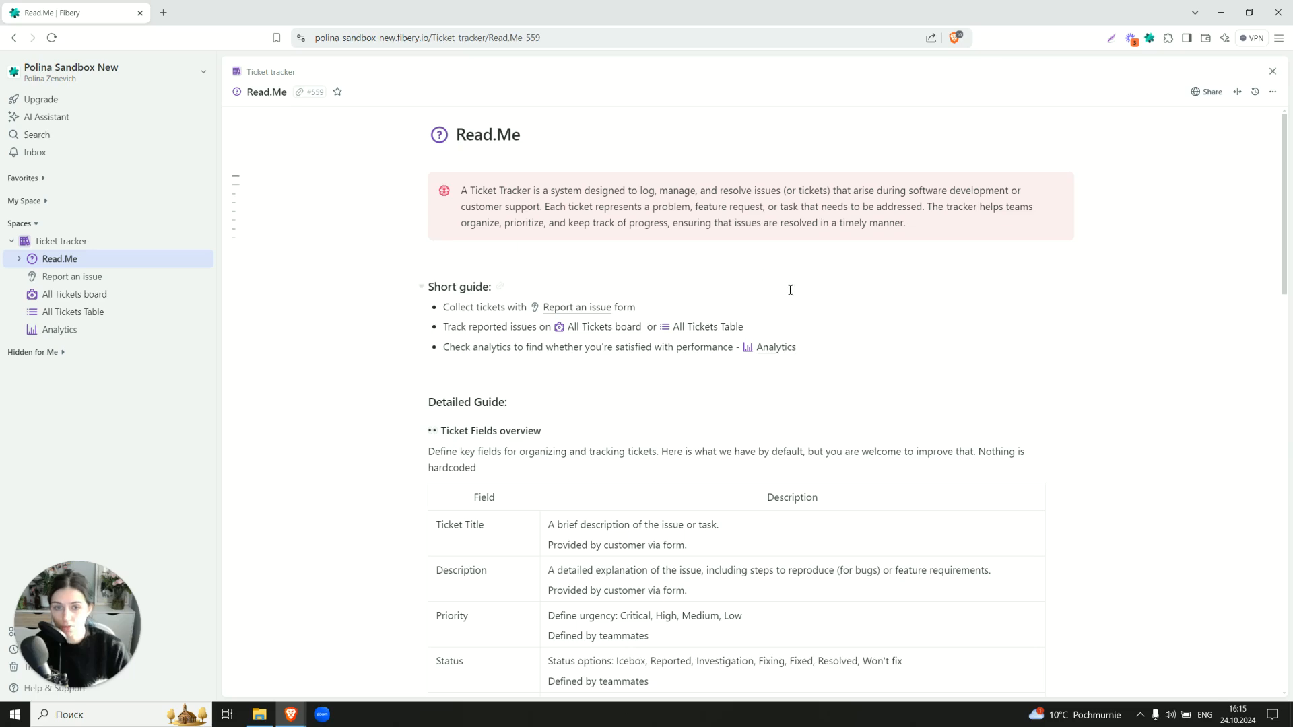
pyautogui.scroll(-3, 391, 248)
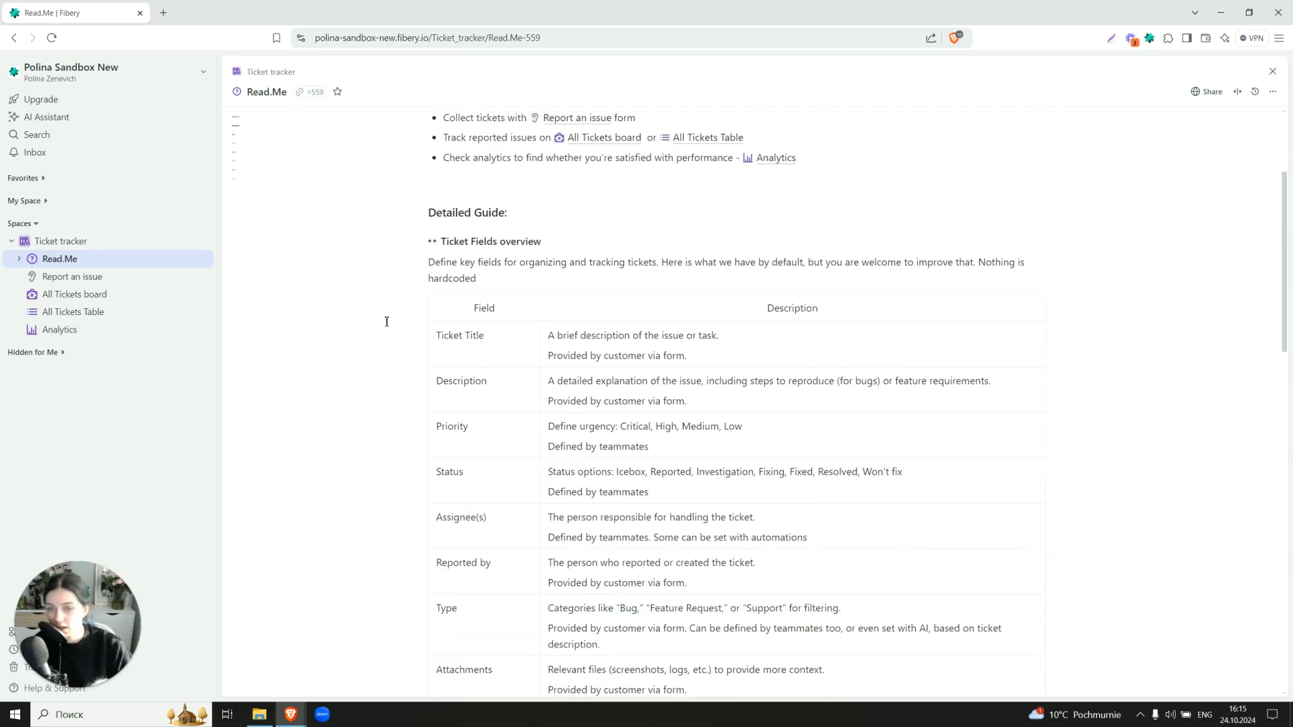
pyautogui.scroll(-2, 447, 330)
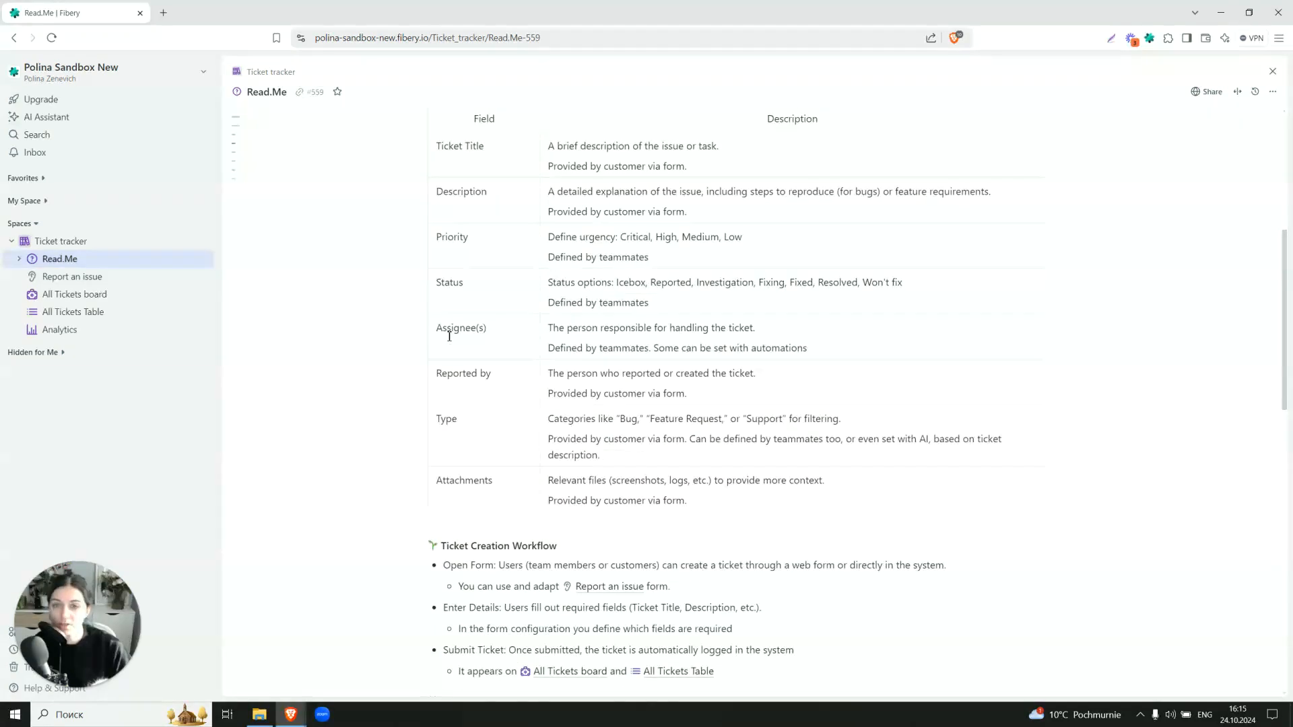
pyautogui.scroll(1, 449, 336)
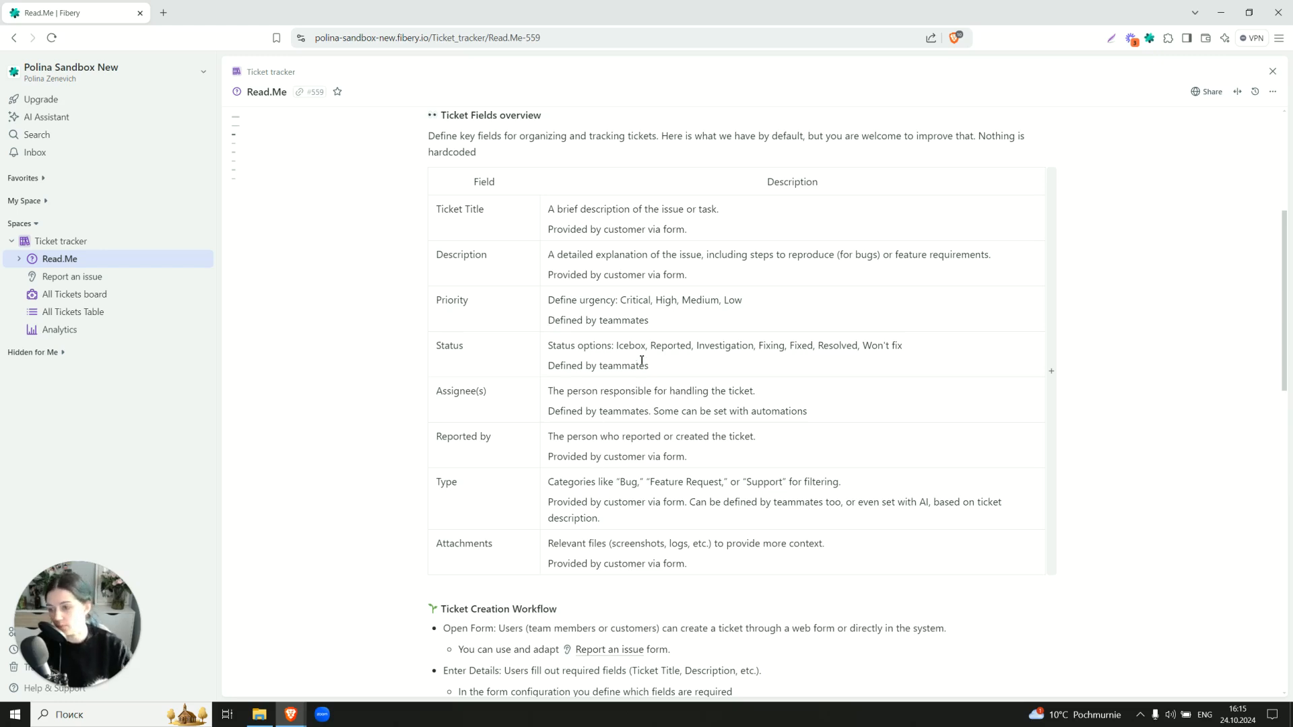
pyautogui.scroll(-7, 378, 389)
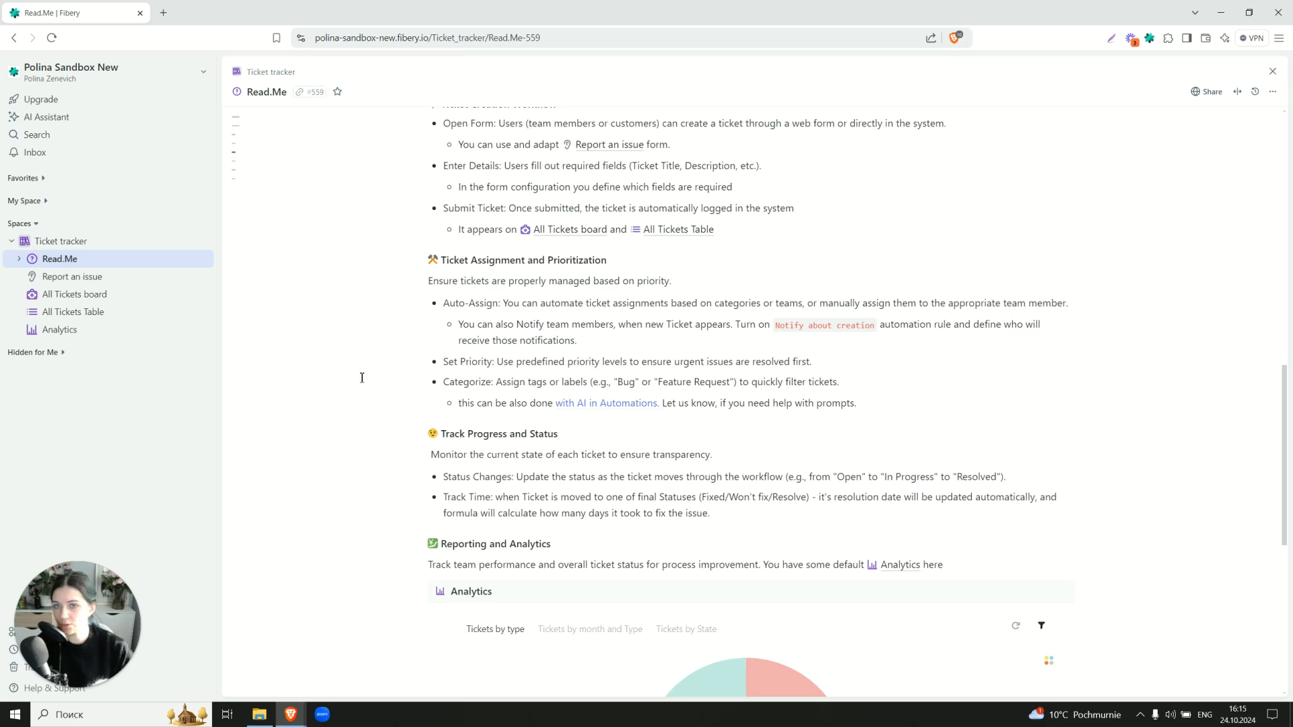
pyautogui.scroll(8, 363, 381)
pyautogui.scroll(3, 364, 363)
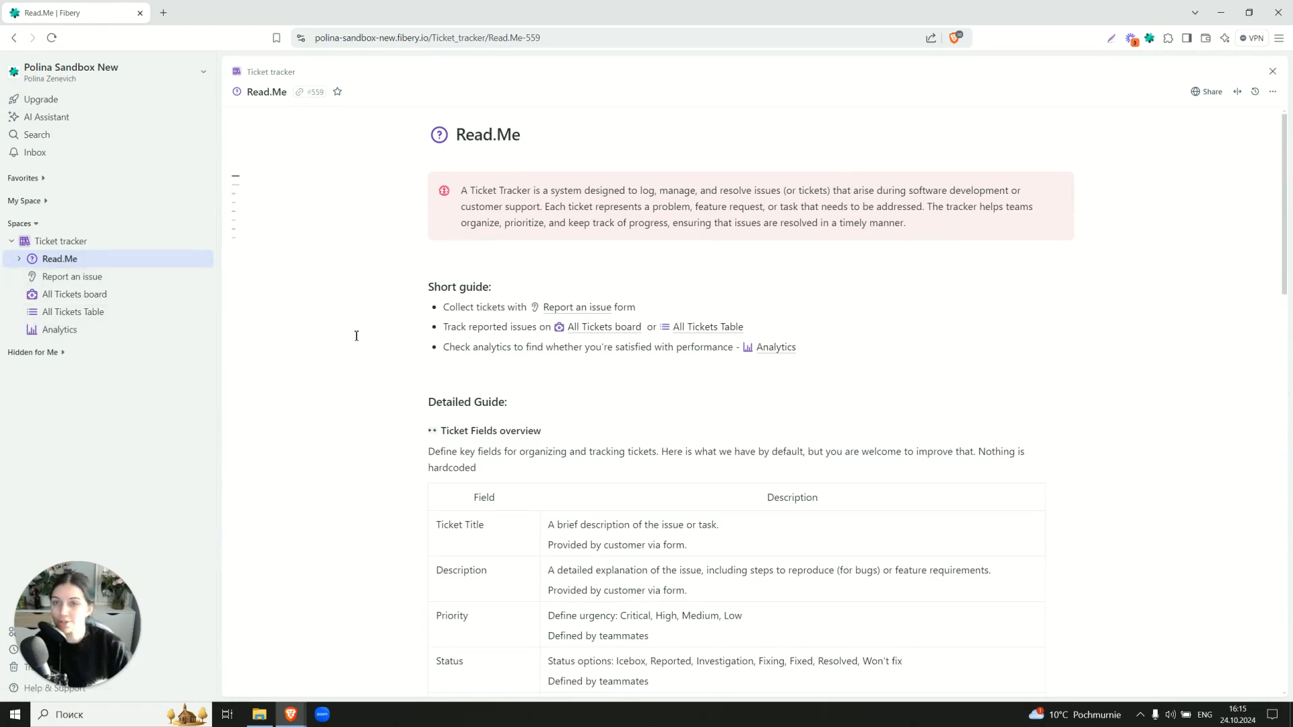
# Edit the Report an issue form and move Priority above Assignee in the Excluded fields list
pyautogui.click(153, 278)
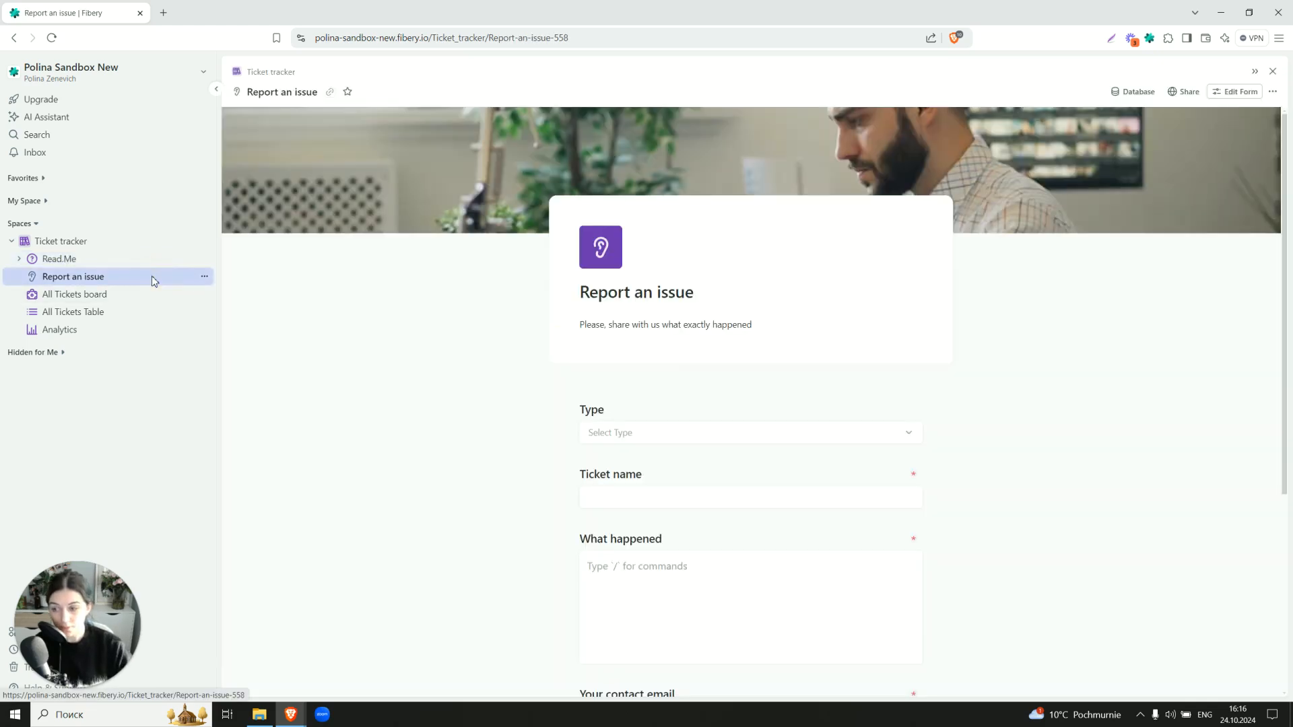
pyautogui.click(1233, 91)
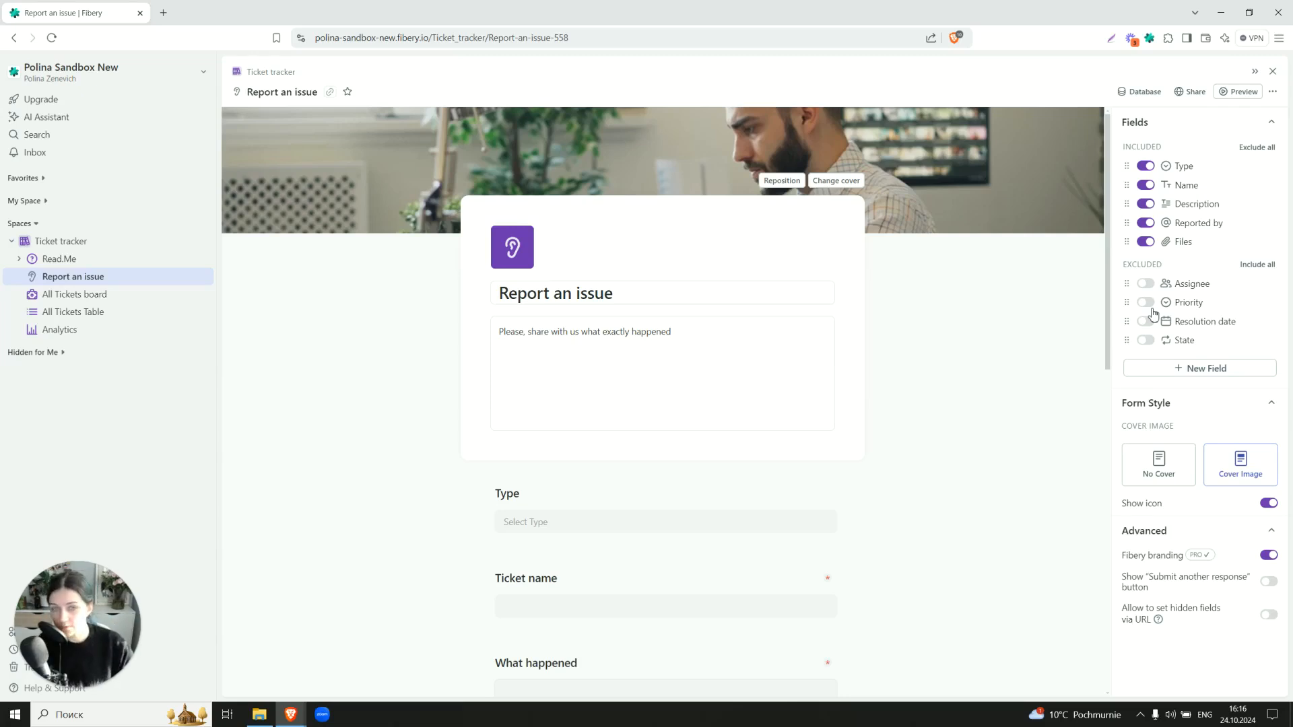
pyautogui.moveTo(1154, 314); pyautogui.dragTo(1121, 282)
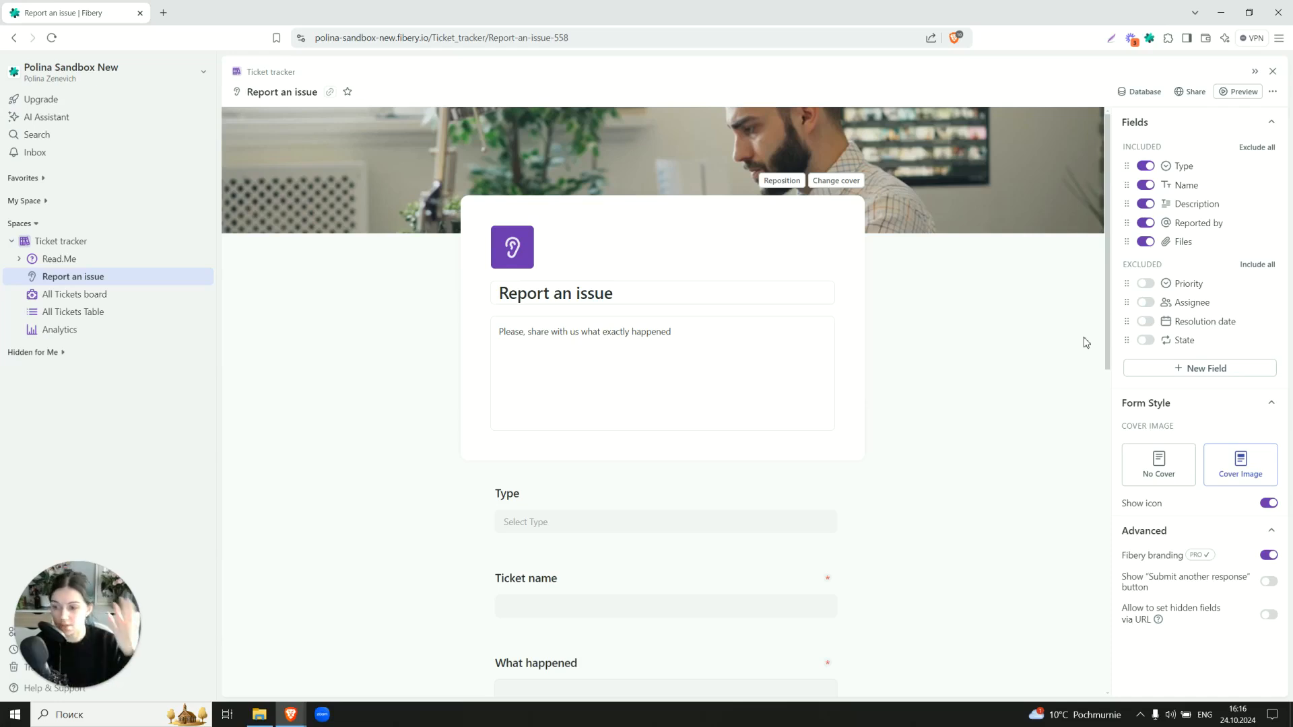
pyautogui.click(675, 296)
pyautogui.click(380, 307)
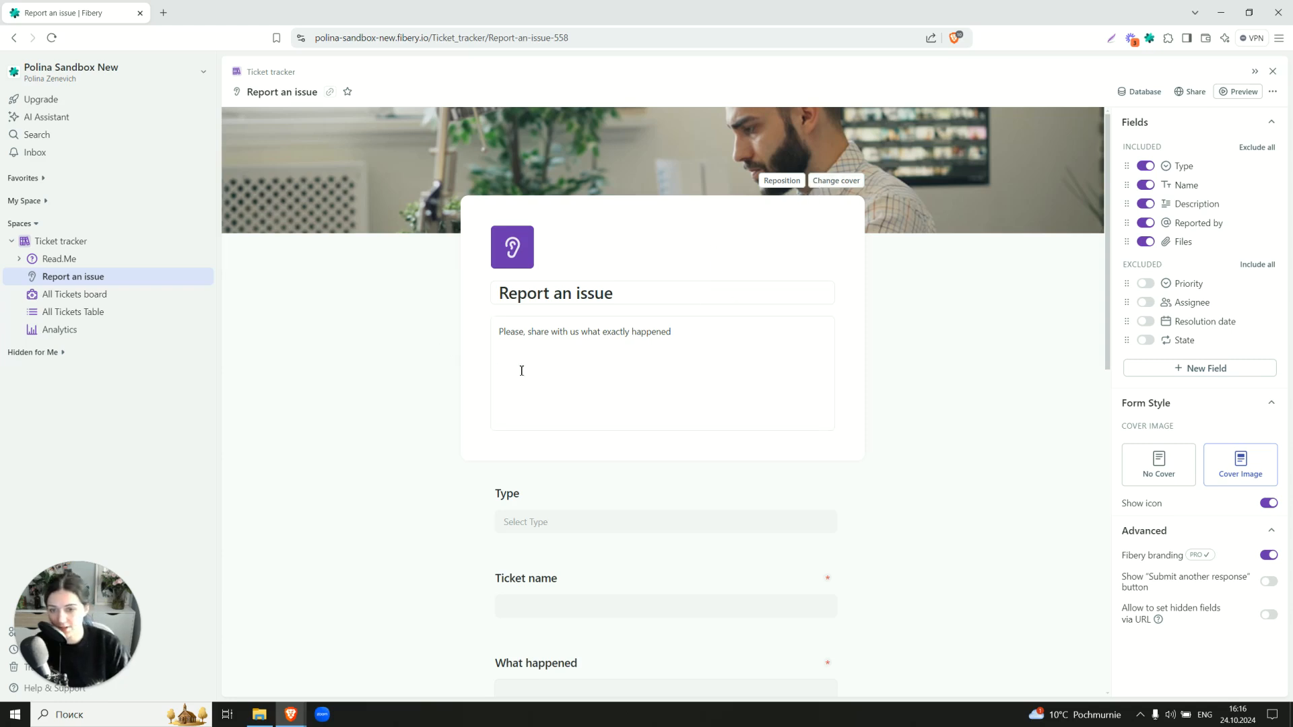
pyautogui.scroll(-3, 317, 398)
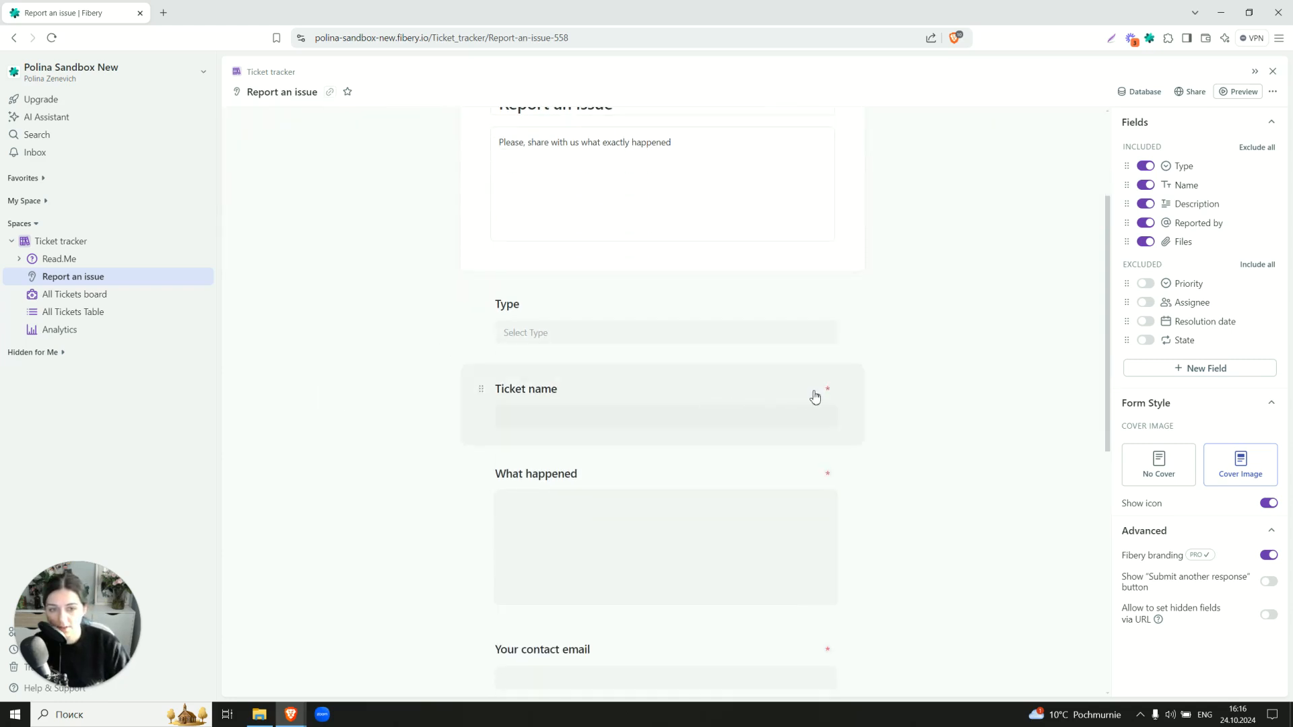
pyautogui.click(844, 396)
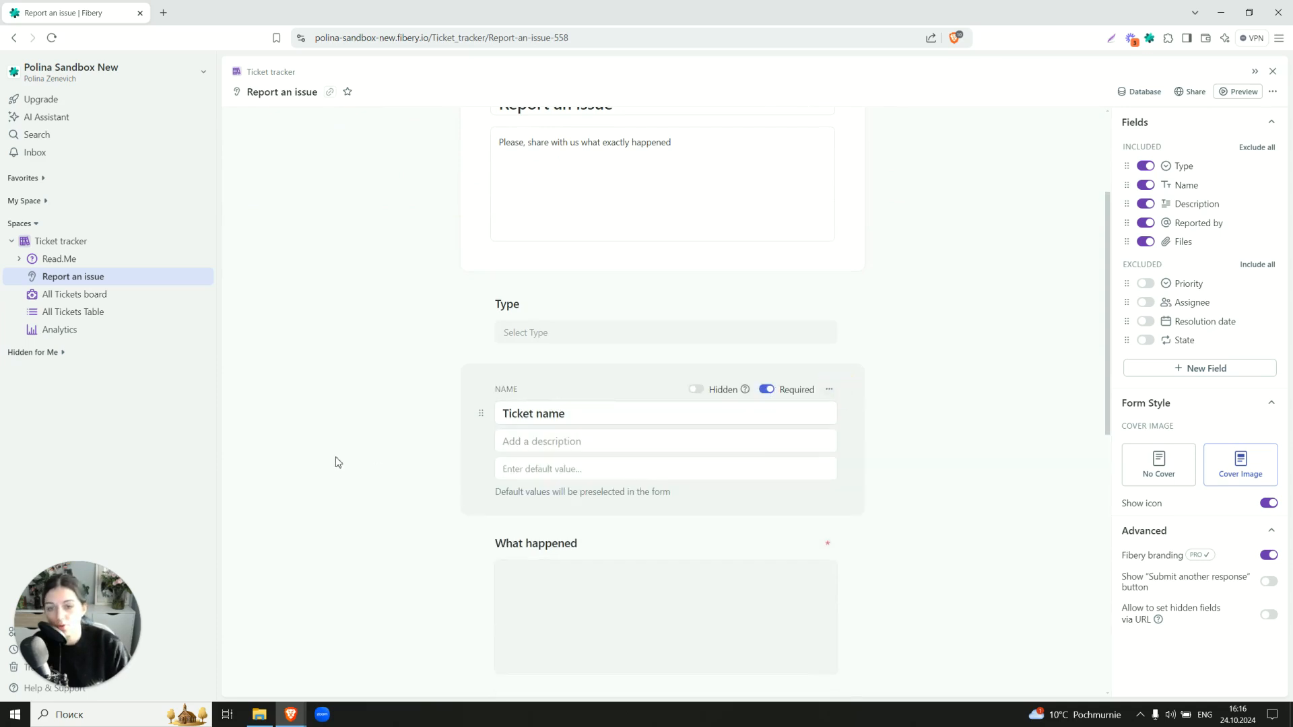
pyautogui.click(364, 450)
pyautogui.click(570, 403)
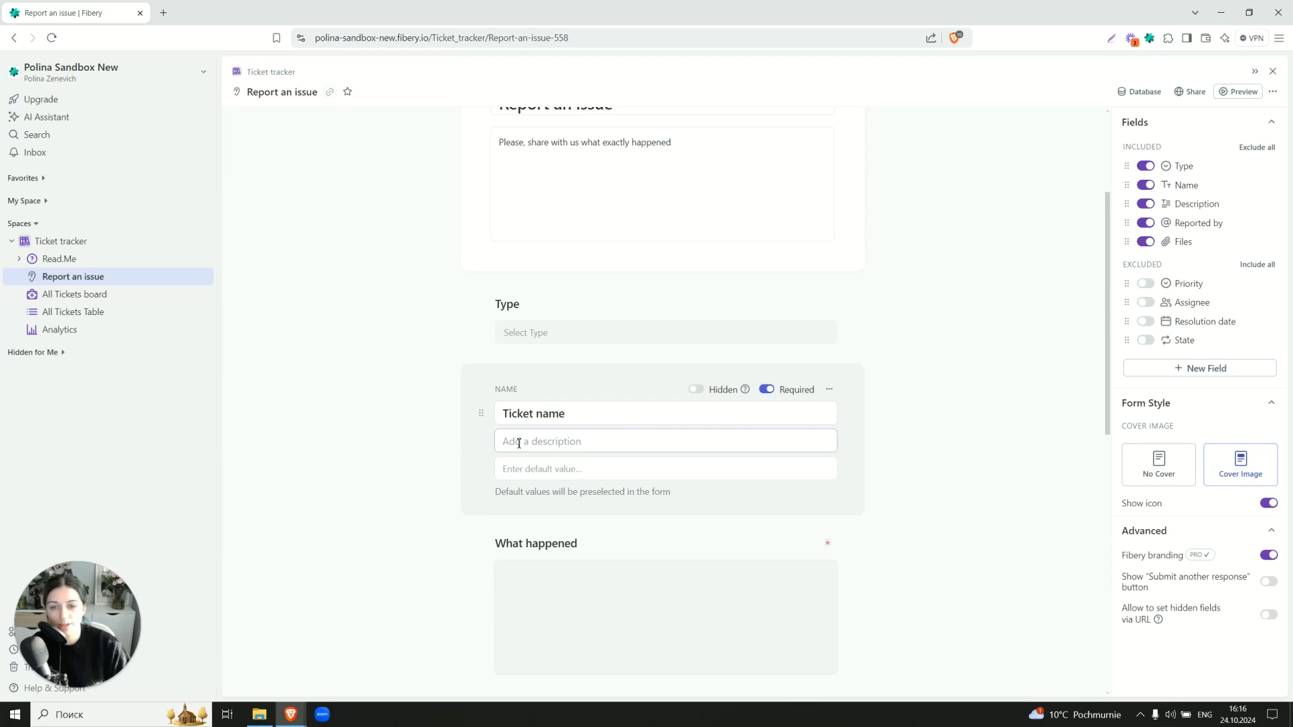
pyautogui.click(375, 445)
pyautogui.click(516, 334)
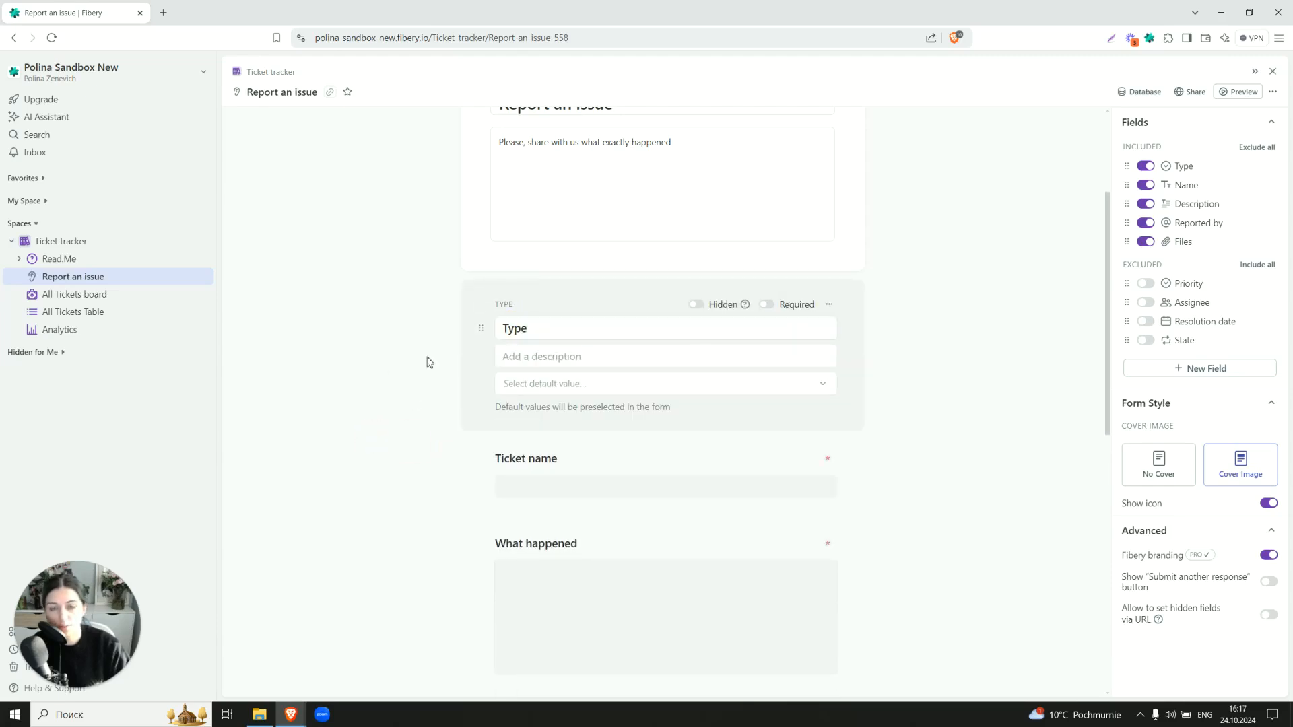
pyautogui.click(793, 311)
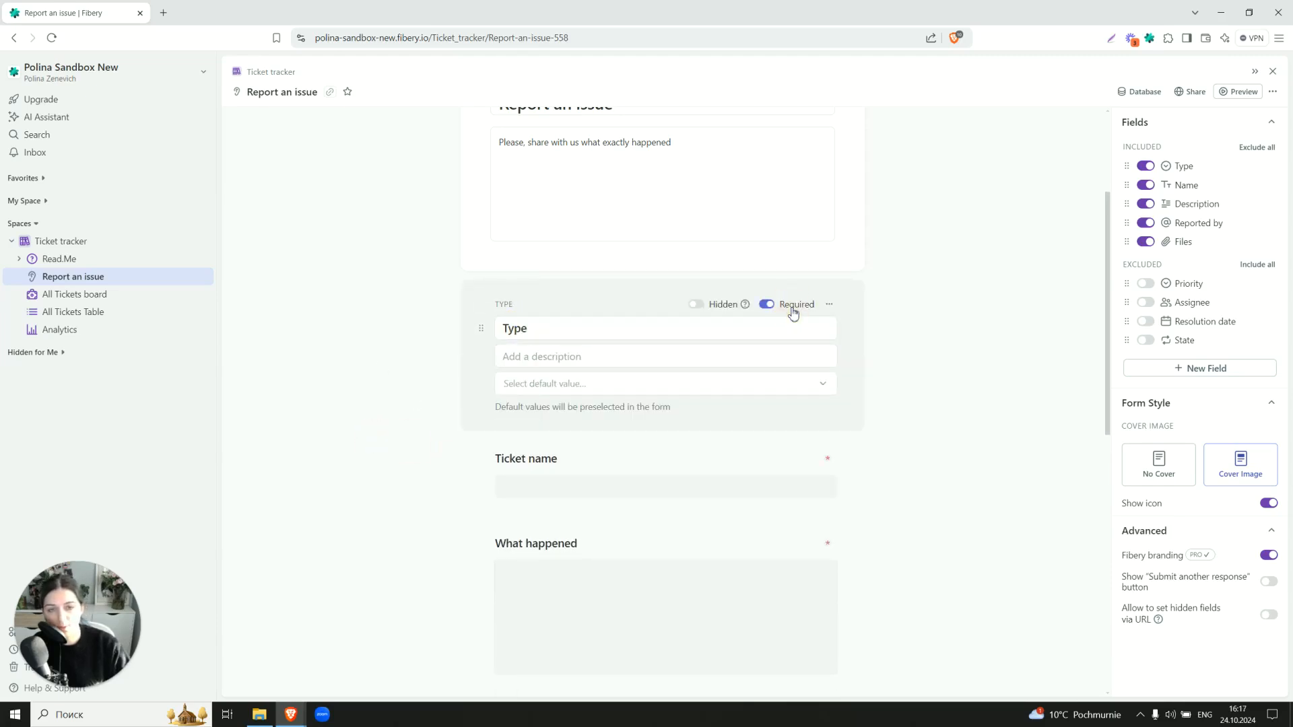
pyautogui.click(566, 396)
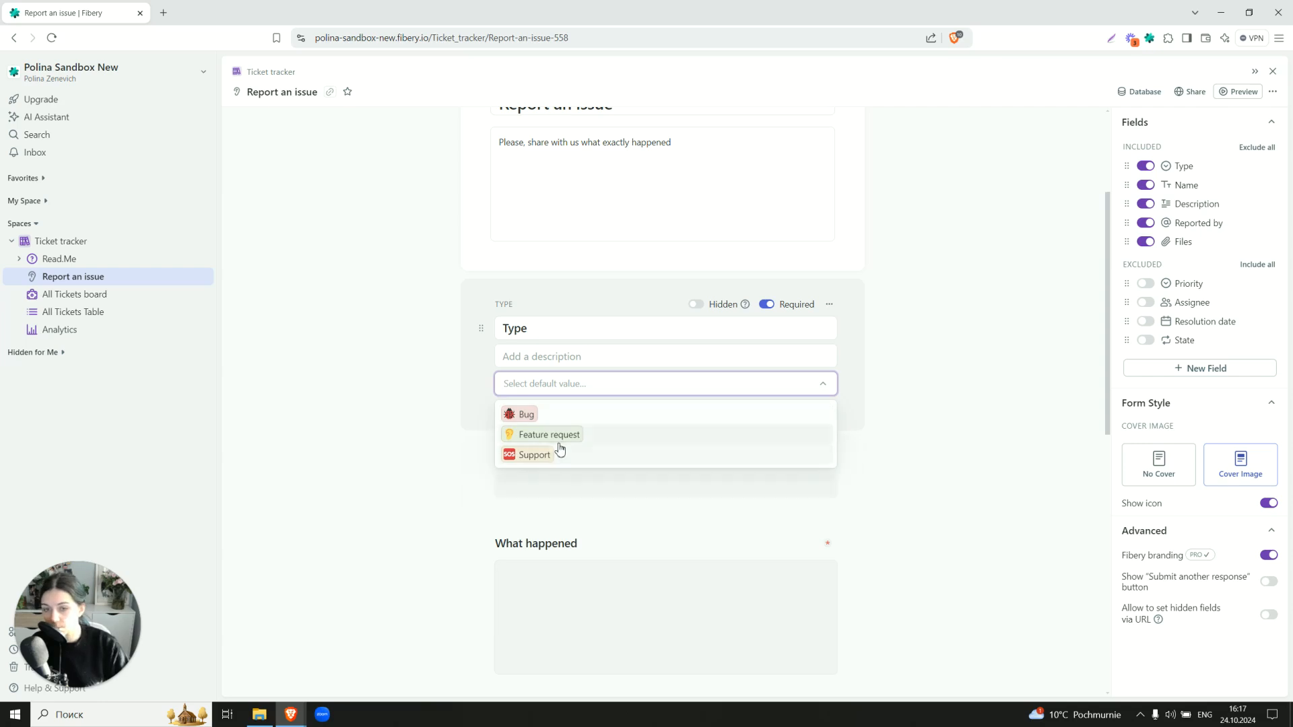
pyautogui.click(766, 304)
pyautogui.click(345, 351)
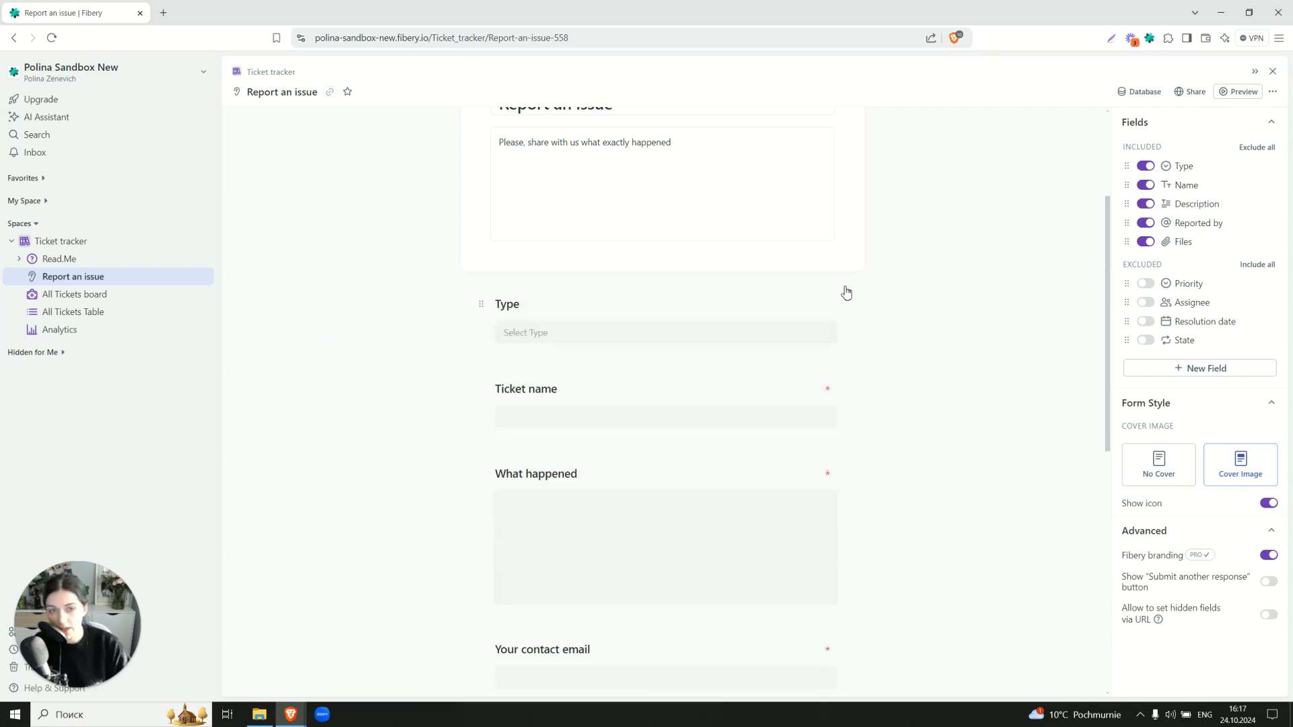
pyautogui.scroll(-5, 841, 320)
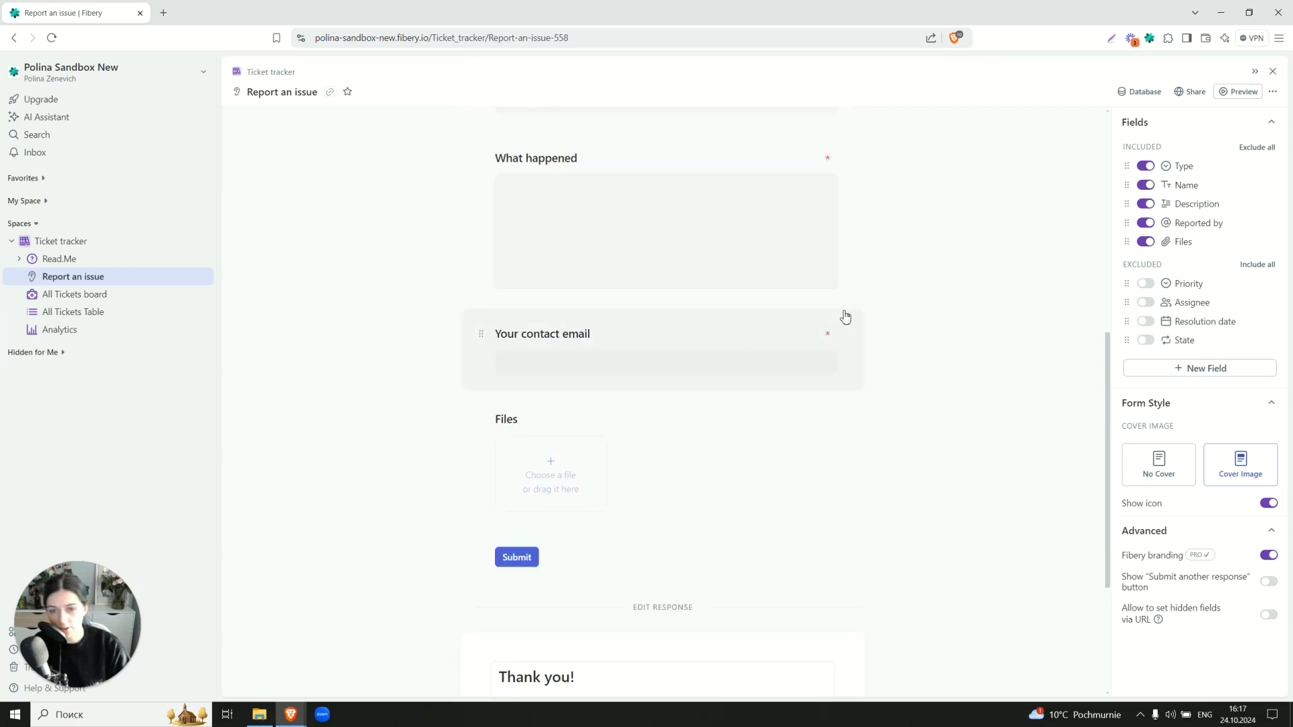
pyautogui.scroll(-1, 590, 444)
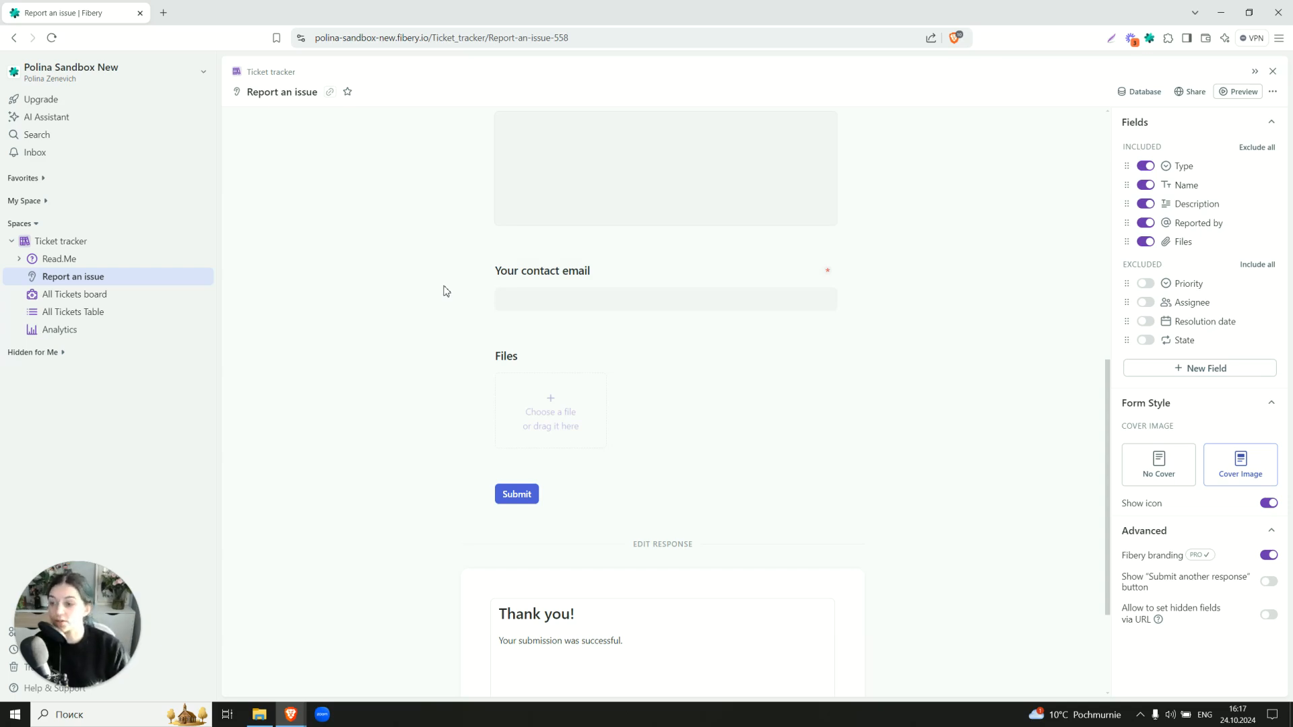
pyautogui.scroll(-3, 444, 291)
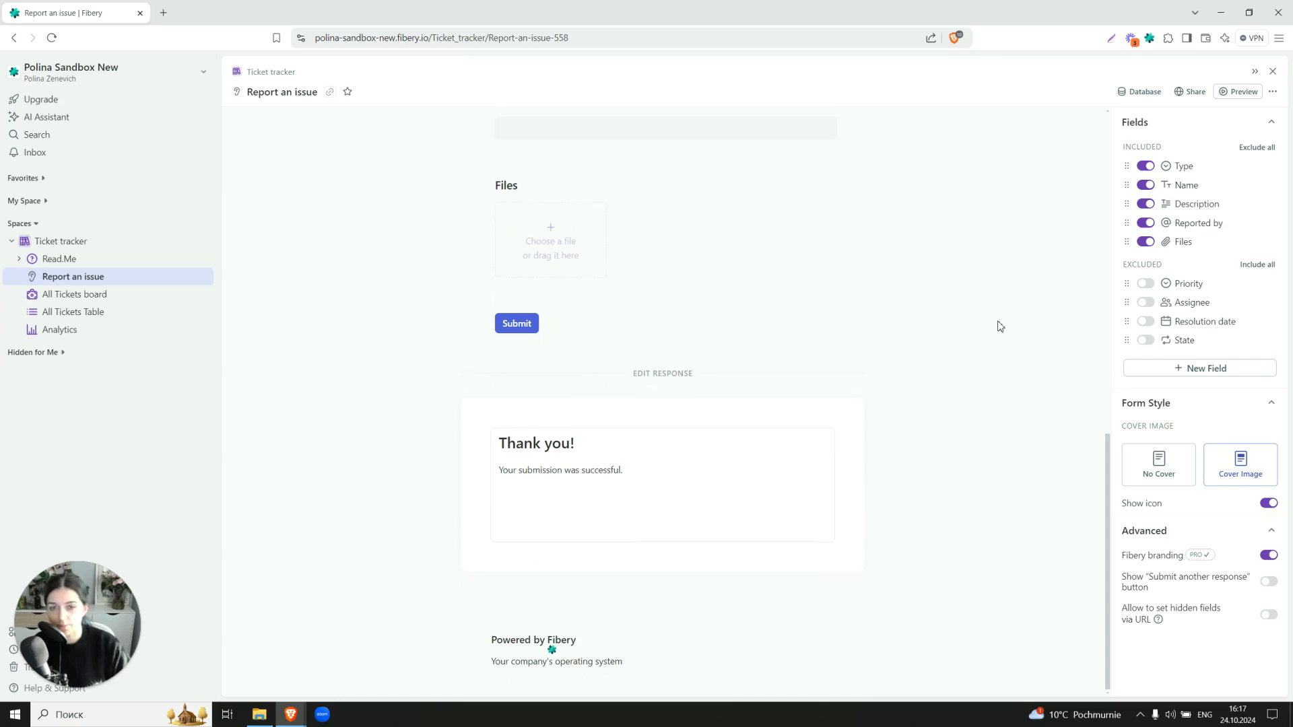
pyautogui.scroll(10, 1000, 326)
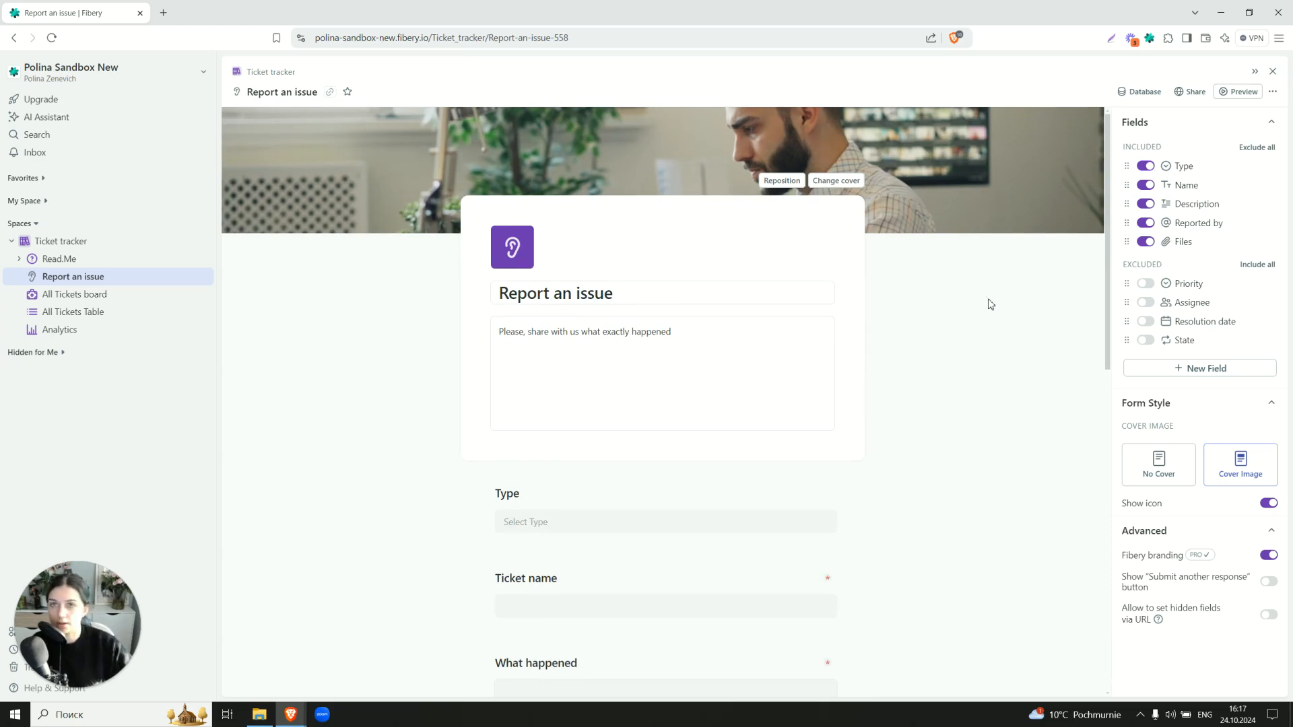
# Generate a public share link and iframe embed code for the Report an issue form
pyautogui.click(1190, 92)
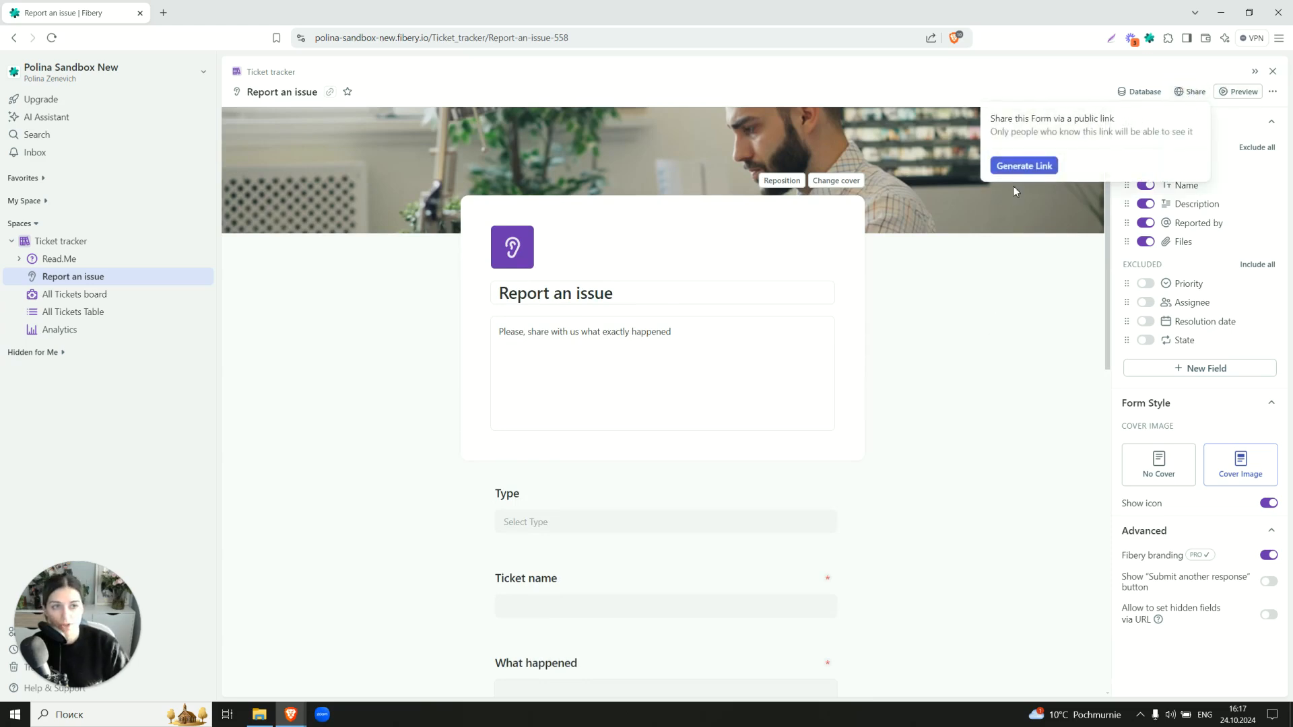
pyautogui.click(1028, 168)
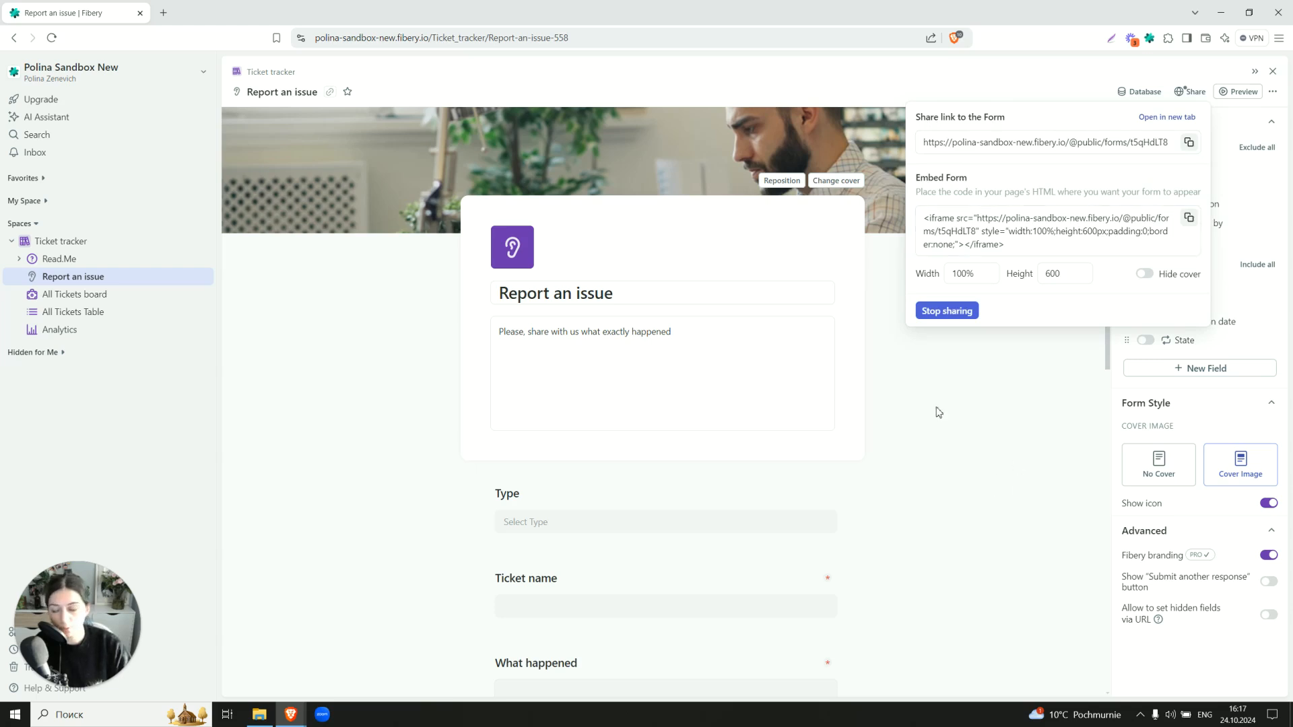
pyautogui.click(951, 438)
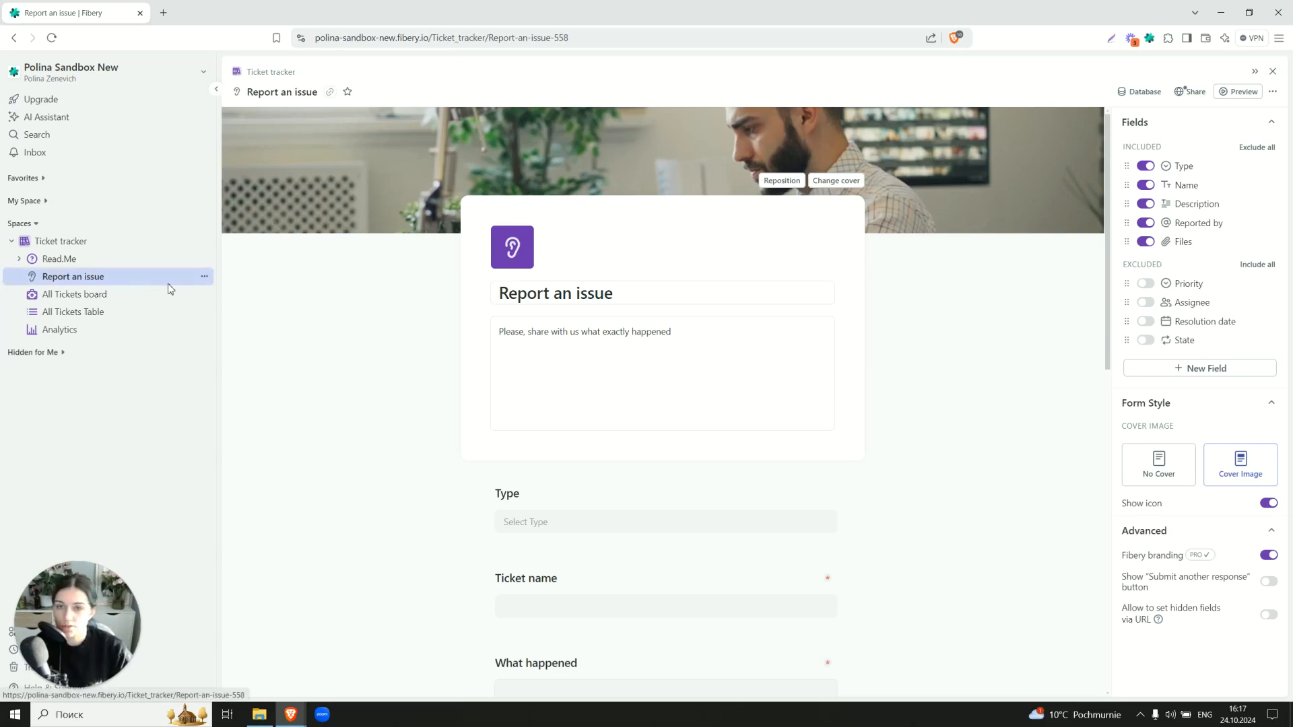
# Open the All Tickets board, review its card settings, and preview the Password reset not working ticket
pyautogui.click(110, 294)
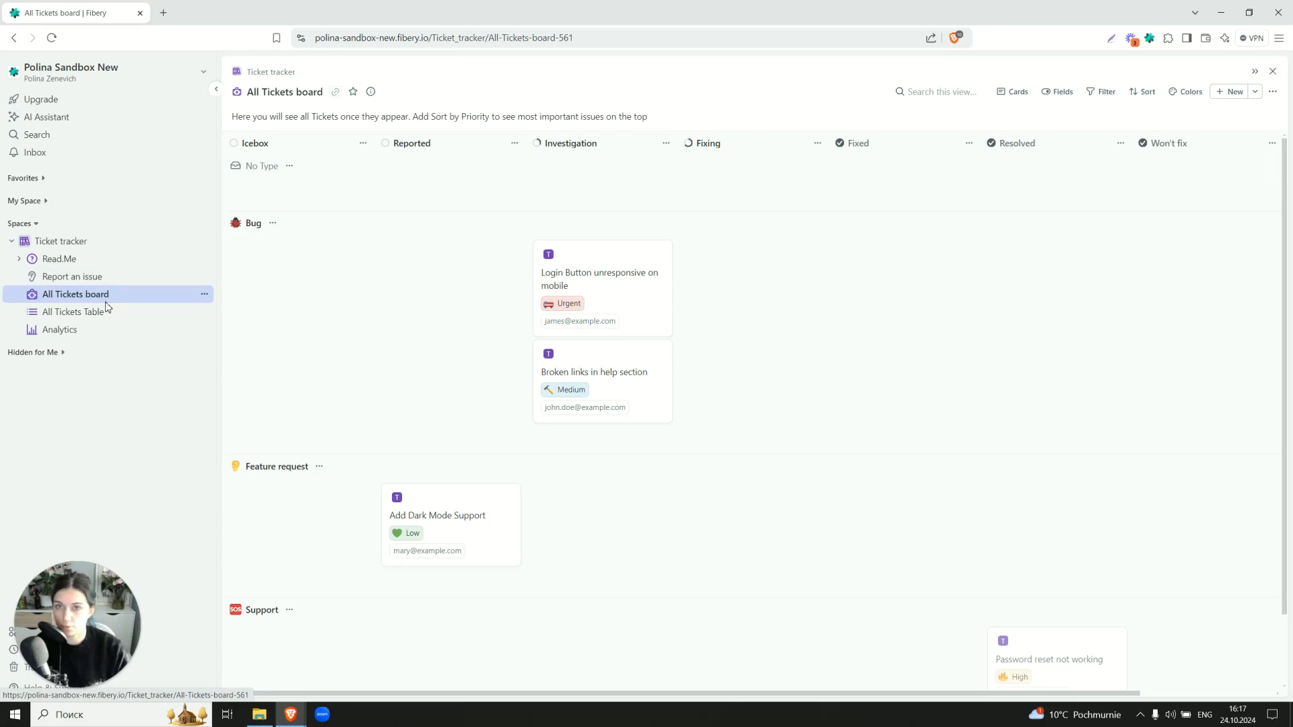
pyautogui.click(1005, 92)
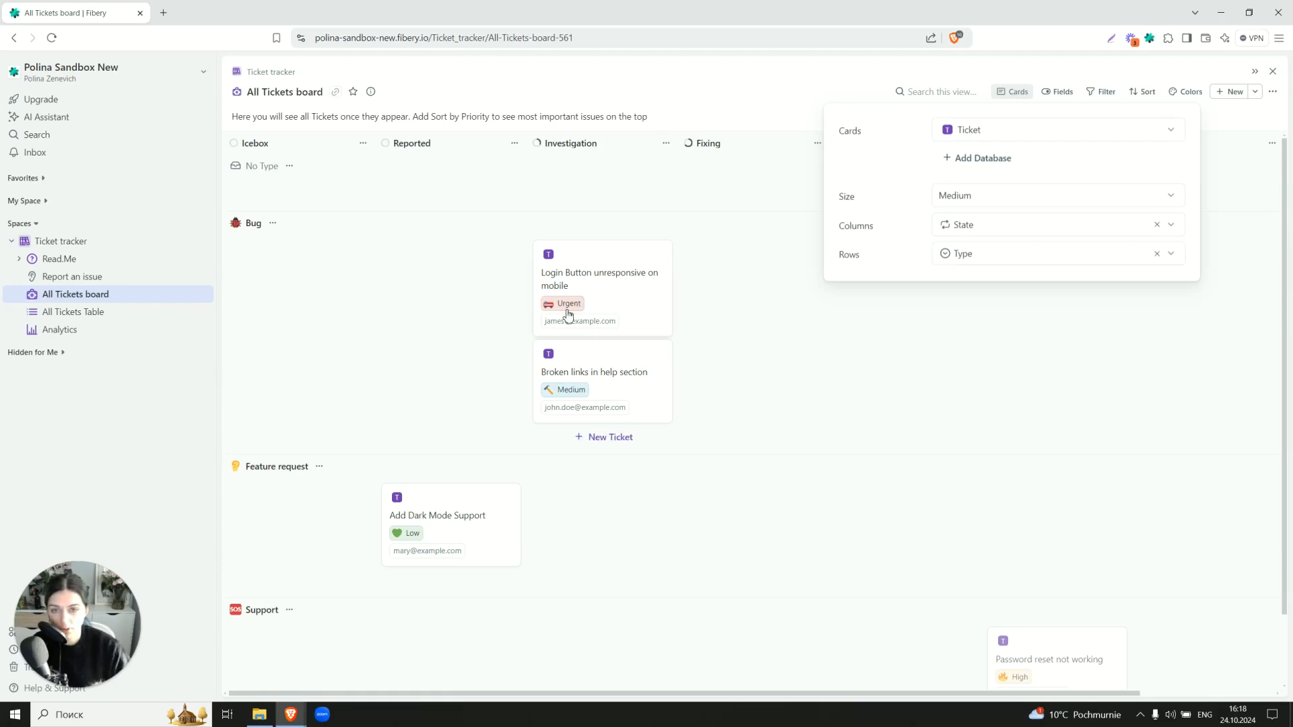
pyautogui.click(376, 370)
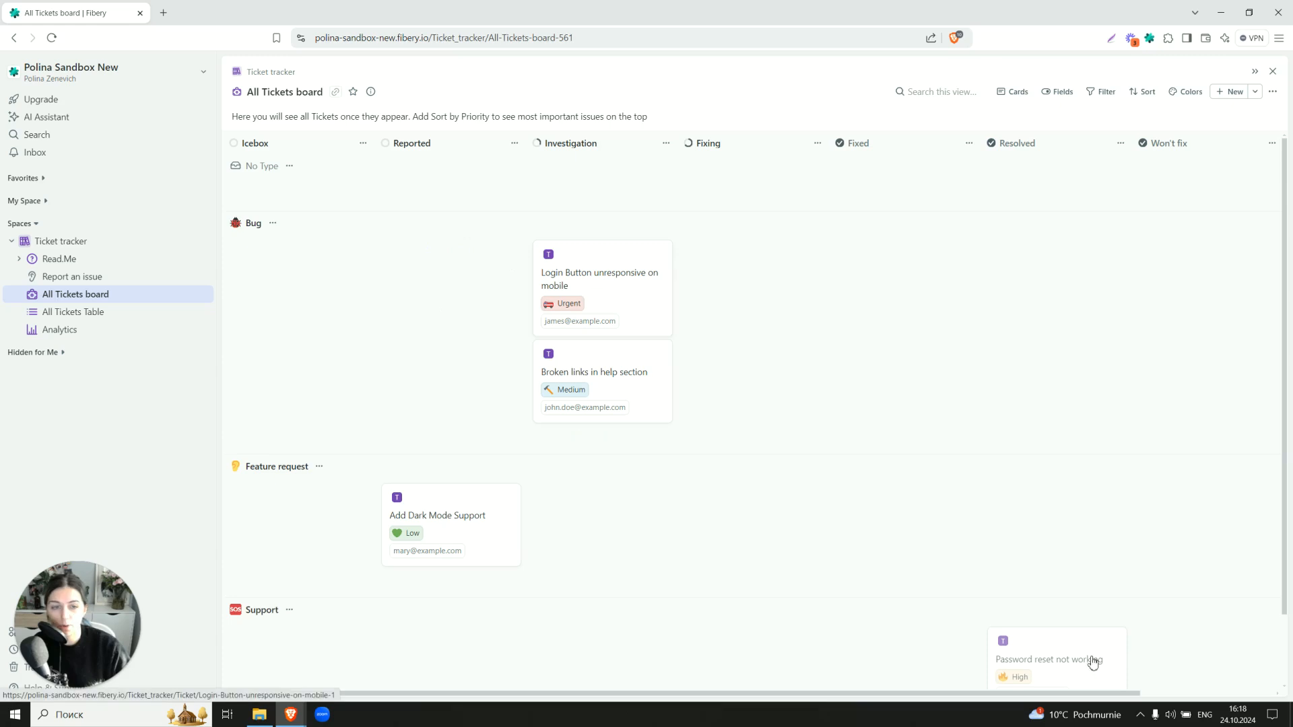
pyautogui.click(1059, 664)
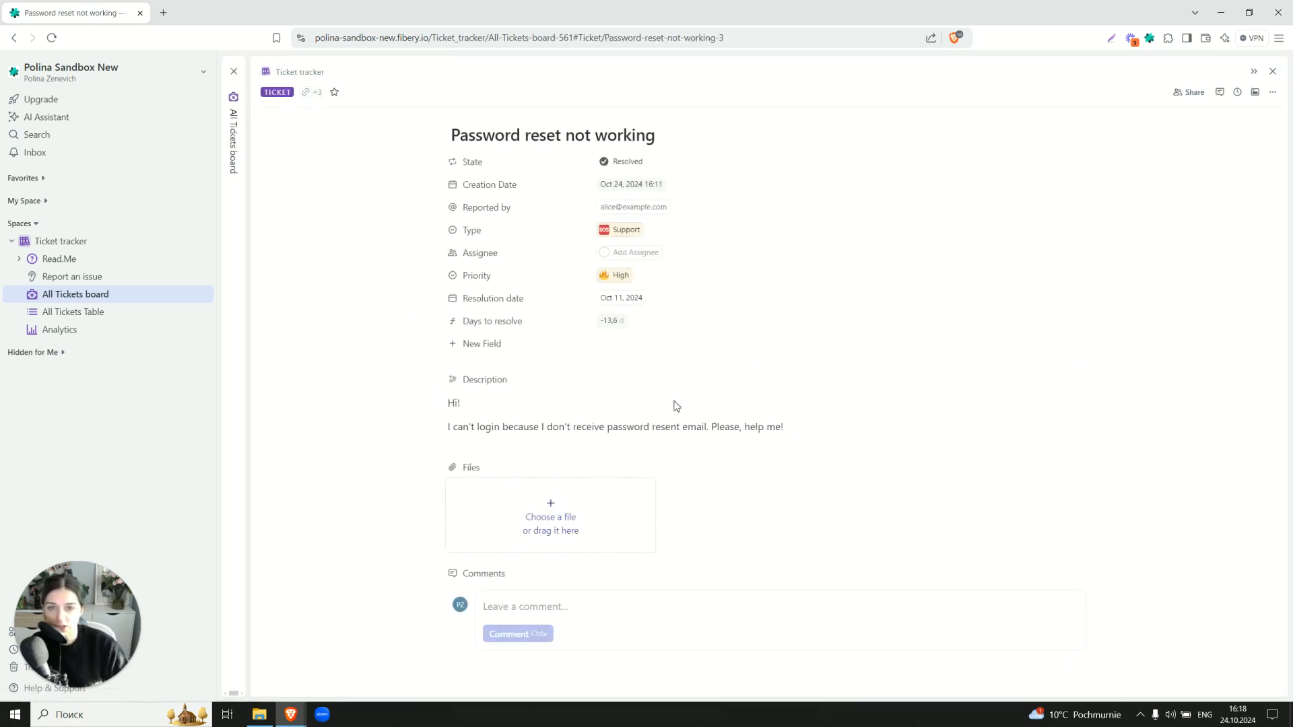
pyautogui.click(237, 226)
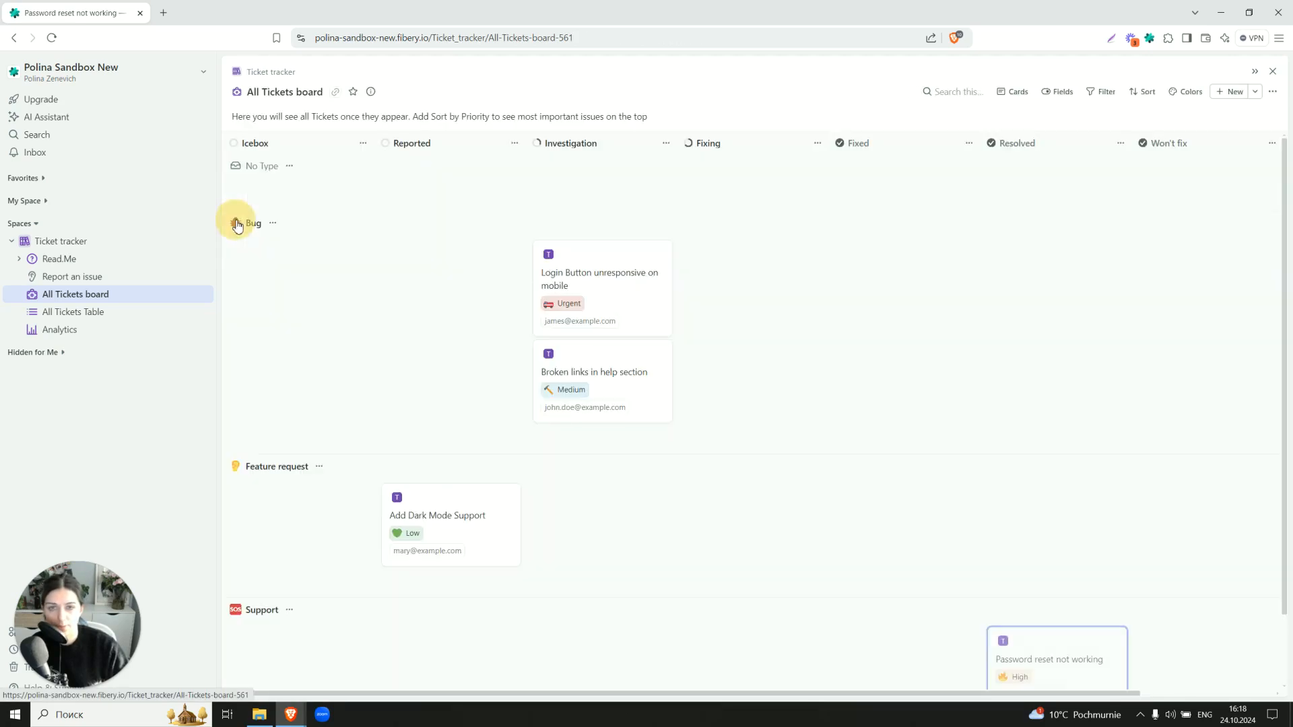
# Set the 'Login Button unresponsive on mobile' ticket's State to Resolved, leaving it unassigned
pyautogui.click(598, 272)
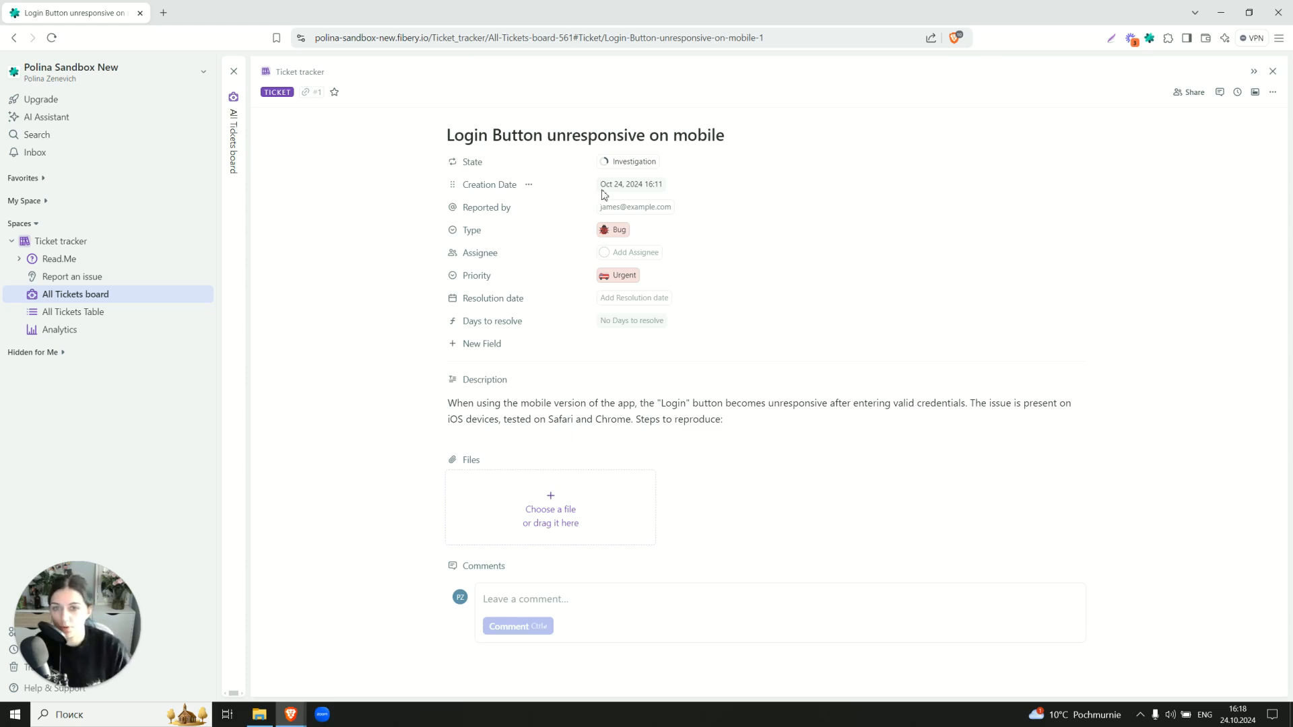
pyautogui.click(621, 299)
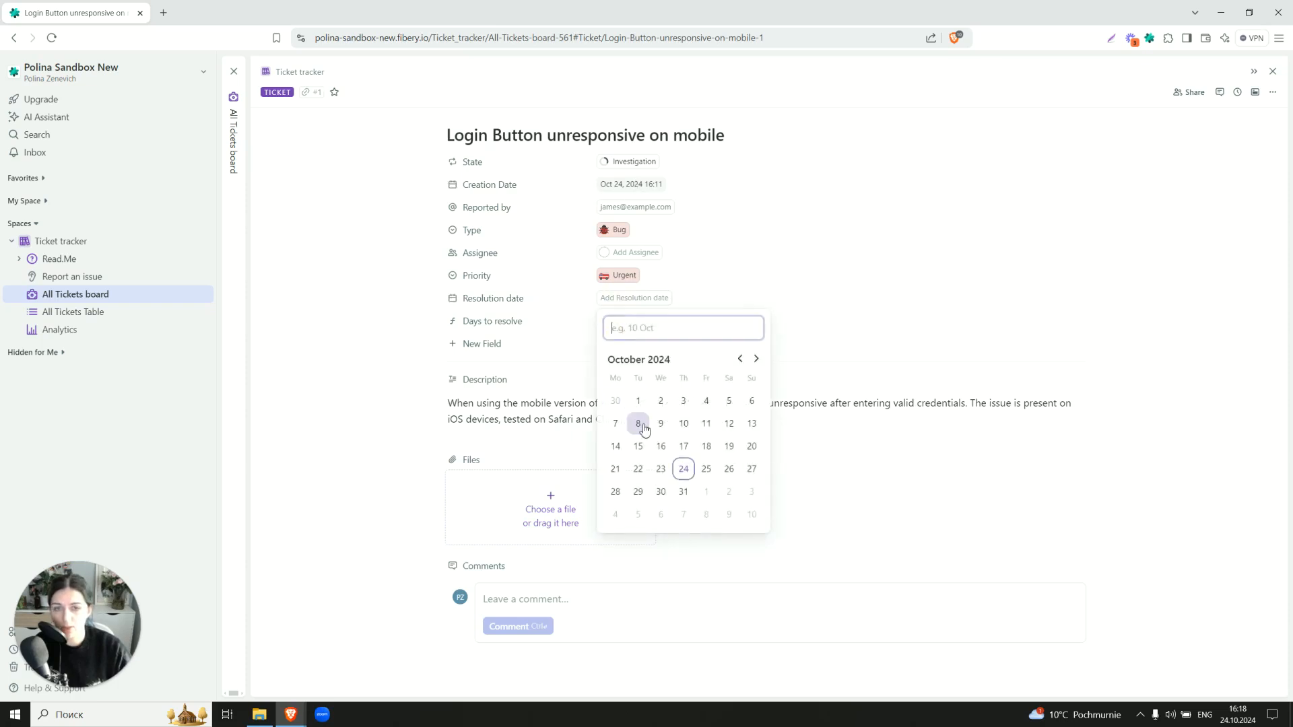
pyautogui.click(625, 164)
pyautogui.press('Down')
pyautogui.press('Down')
pyautogui.press('Down')
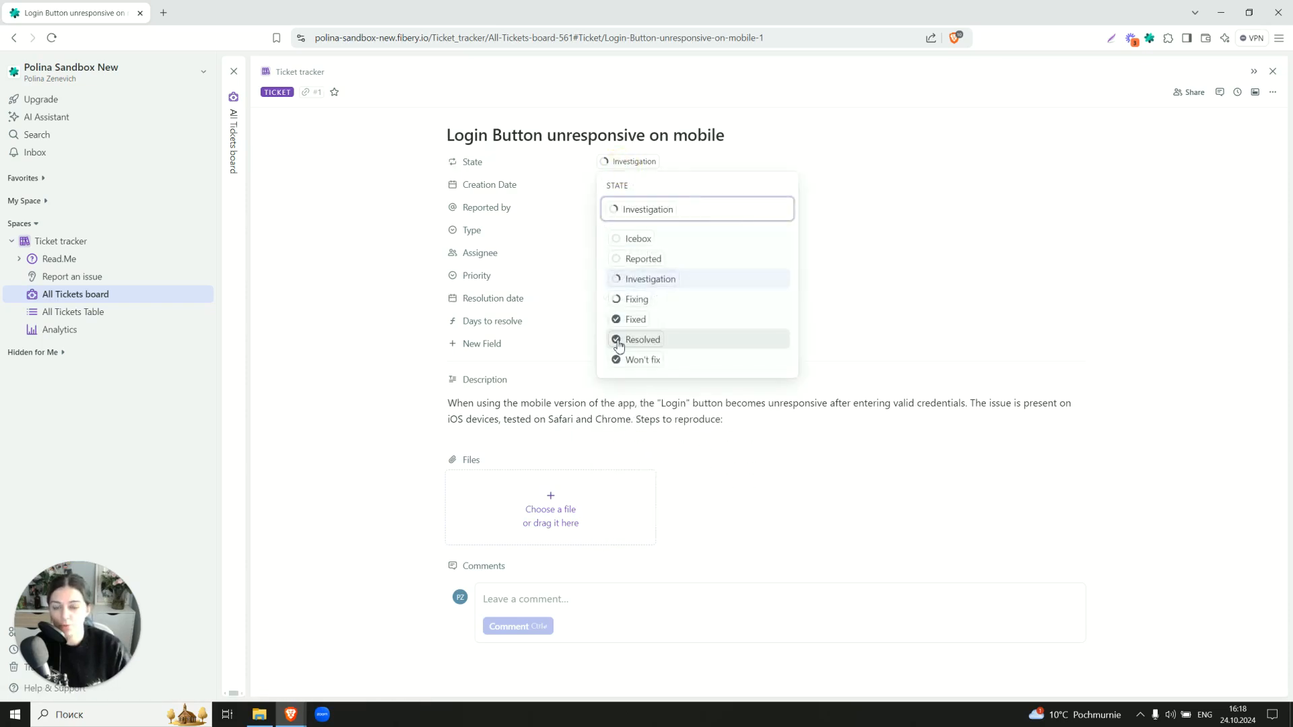
pyautogui.press('Return')
pyautogui.click(619, 169)
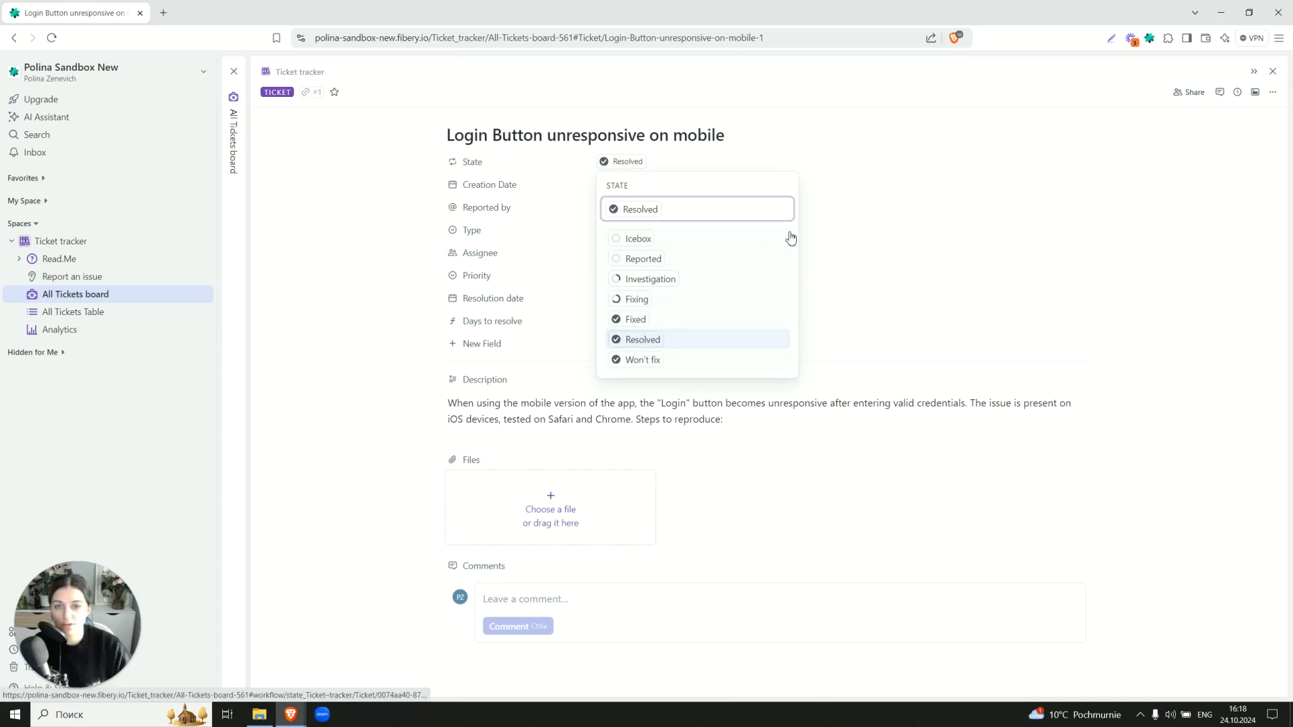
pyautogui.click(911, 288)
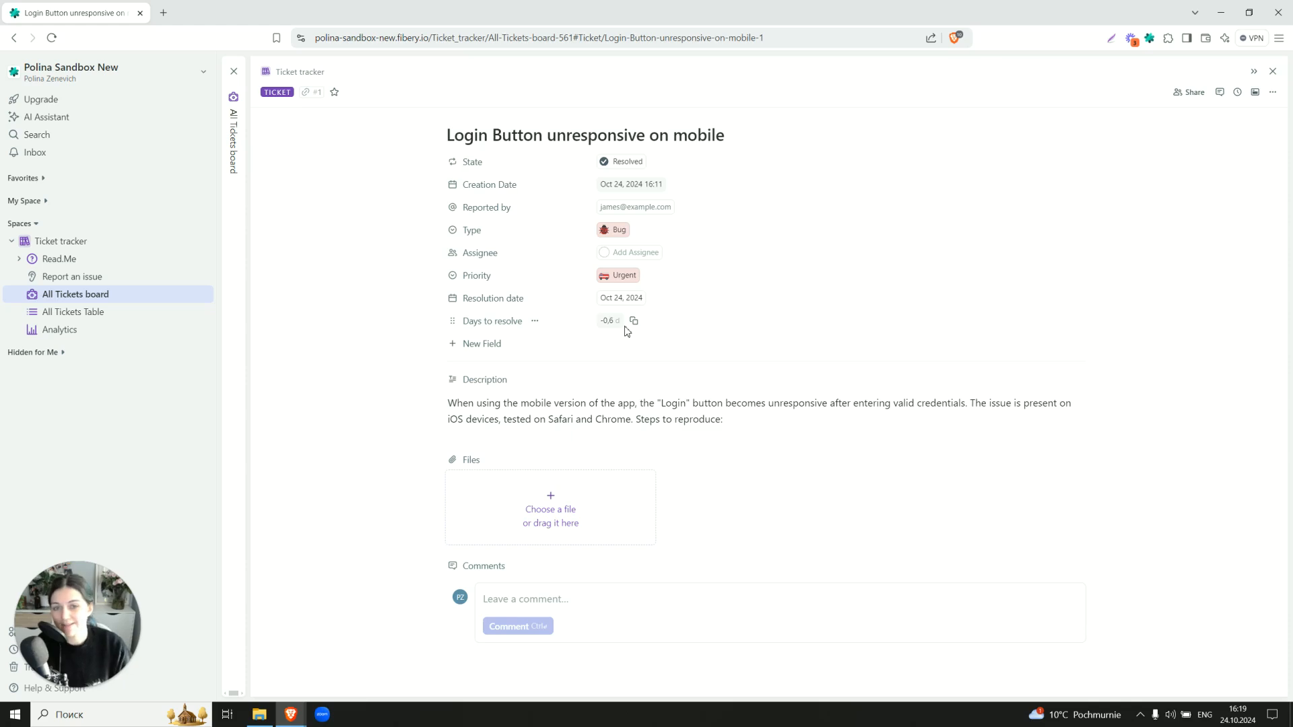
pyautogui.click(630, 253)
pyautogui.click(350, 206)
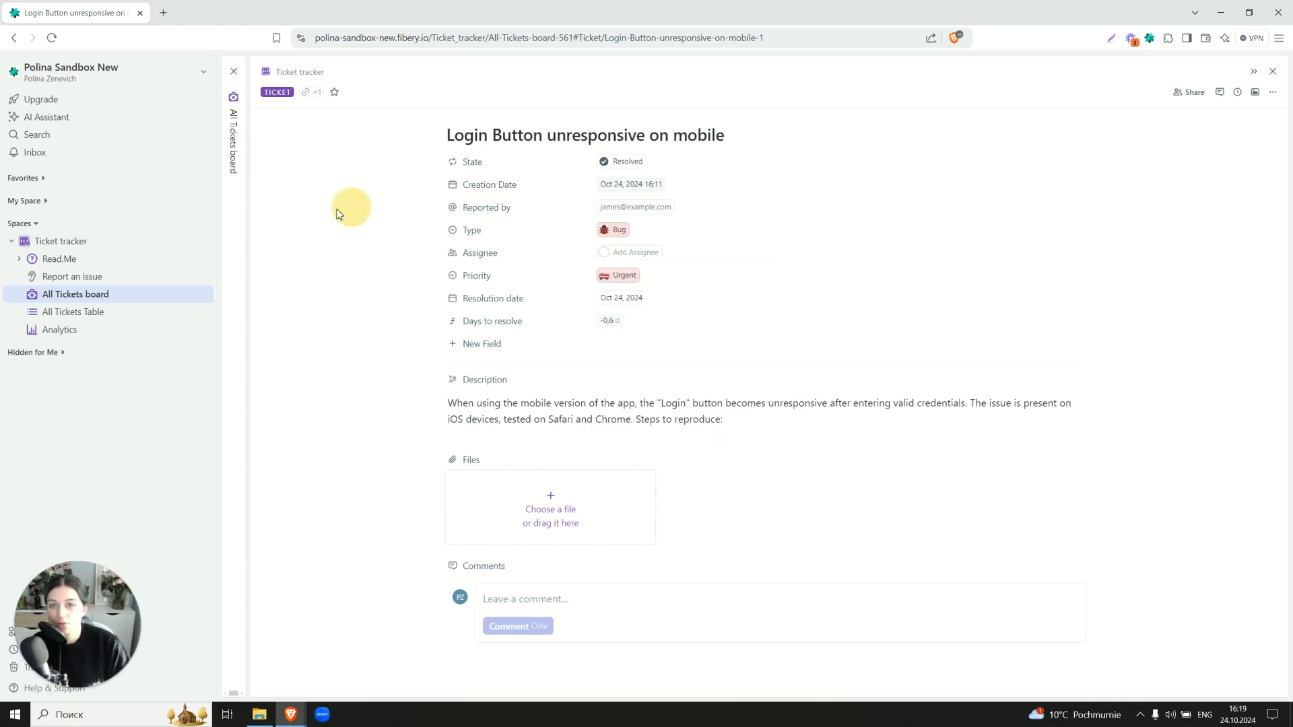
pyautogui.click(236, 169)
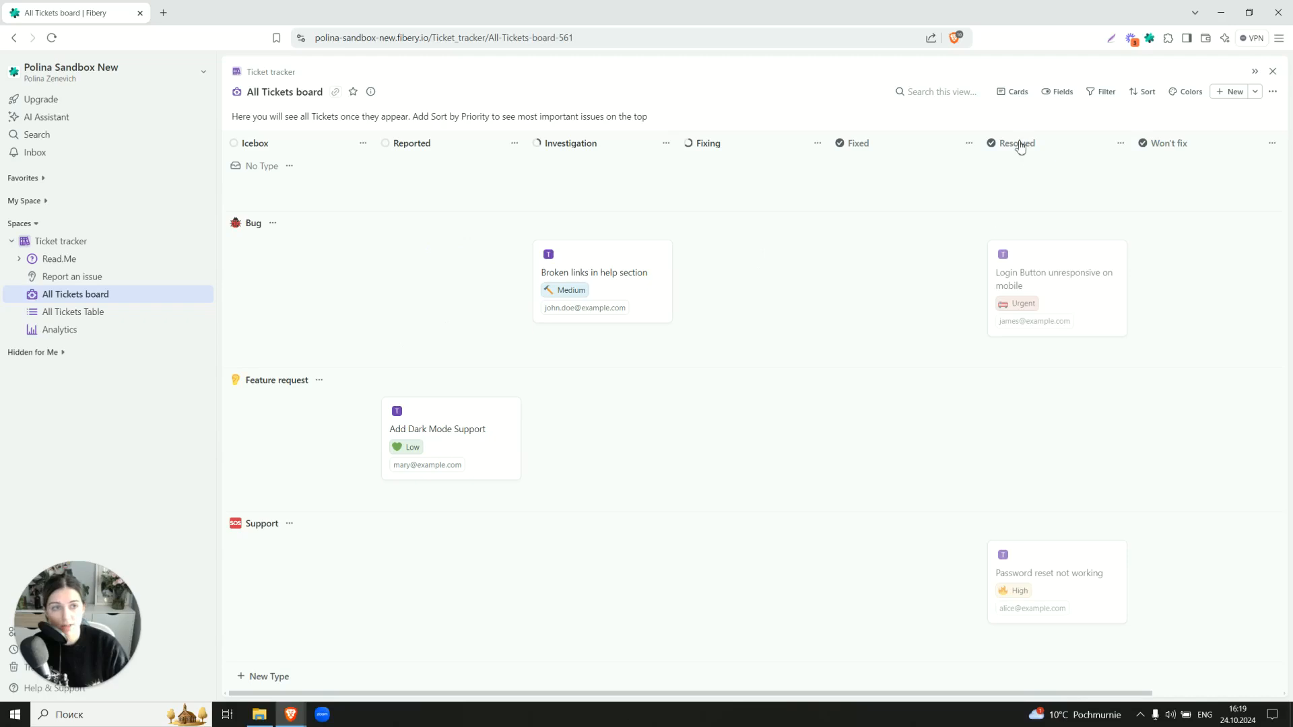
# Show the All Tickets Table with the four tickets' type, name, priority, state and creation date
pyautogui.moveTo(1018, 143); pyautogui.dragTo(842, 141)
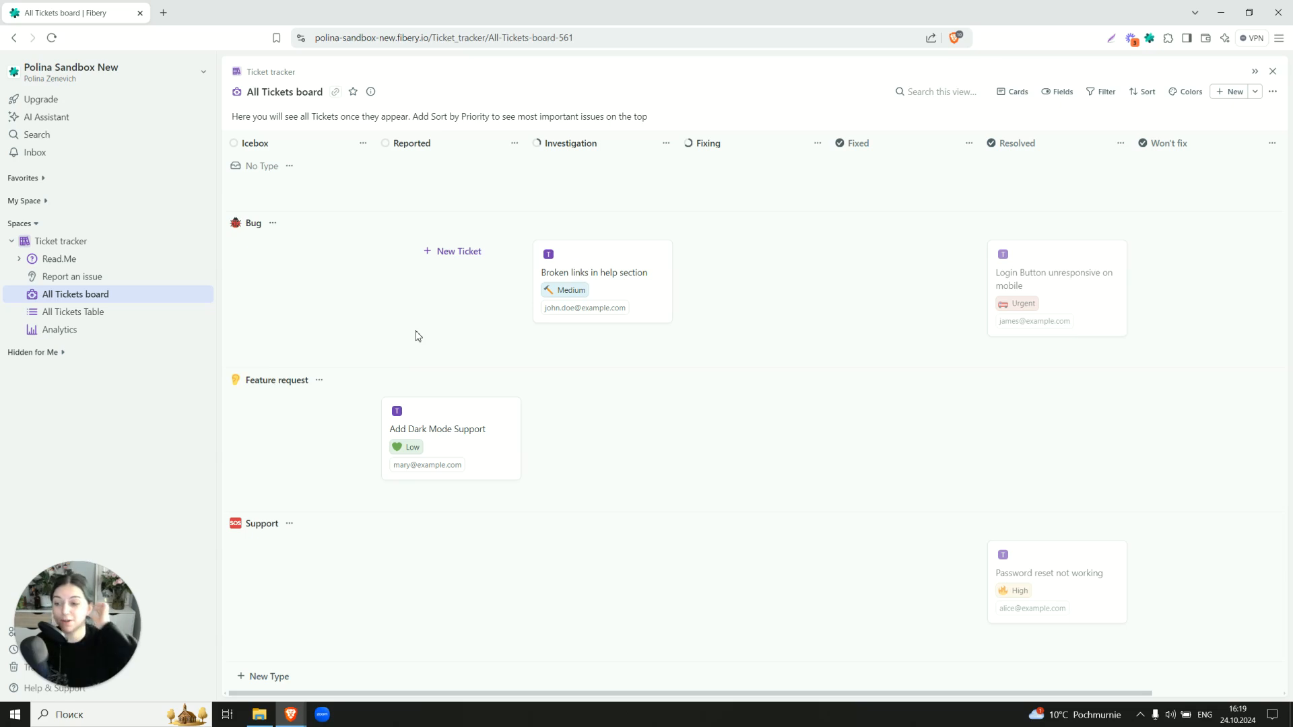
pyautogui.click(79, 328)
pyautogui.click(82, 319)
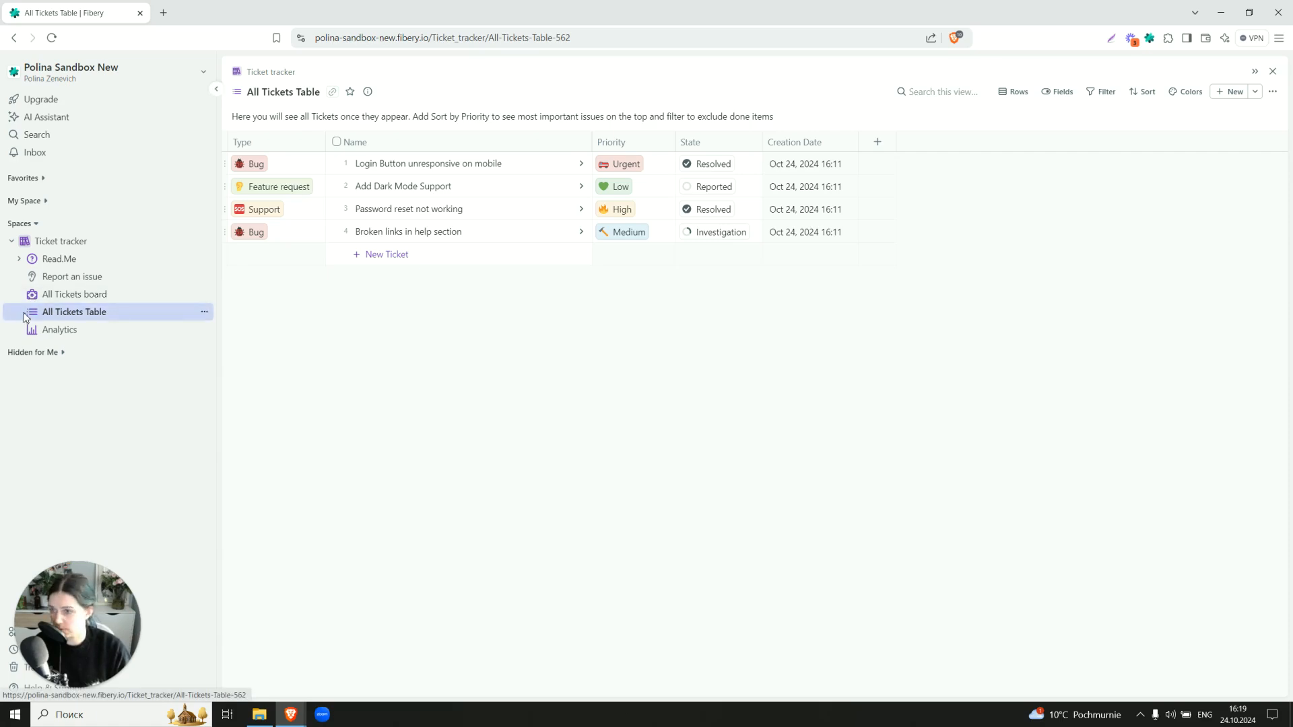
# Open Analytics to see the Tickets by type pie chart: Bug 50%, Feature request 25%, Support 25%
pyautogui.click(59, 338)
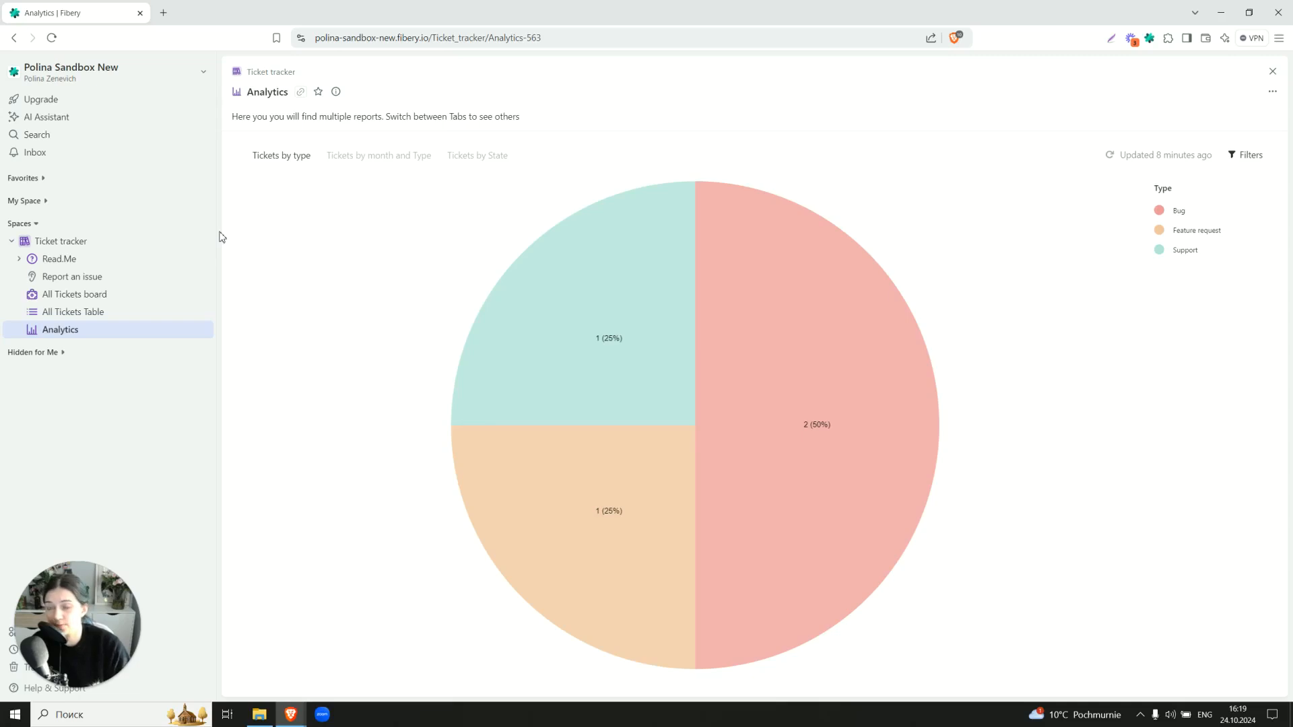
# Review the Tickets by month and Type and Tickets by State charts, then return to Tickets by type
pyautogui.click(361, 164)
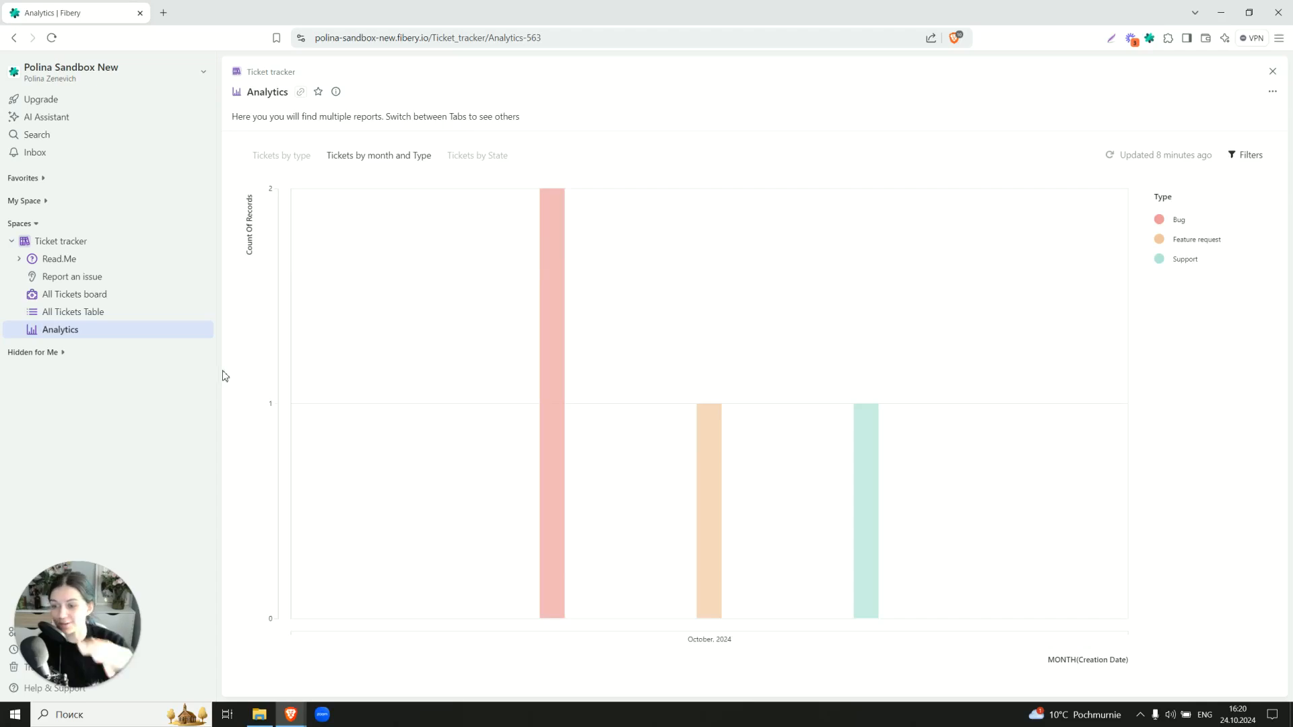
pyautogui.click(495, 162)
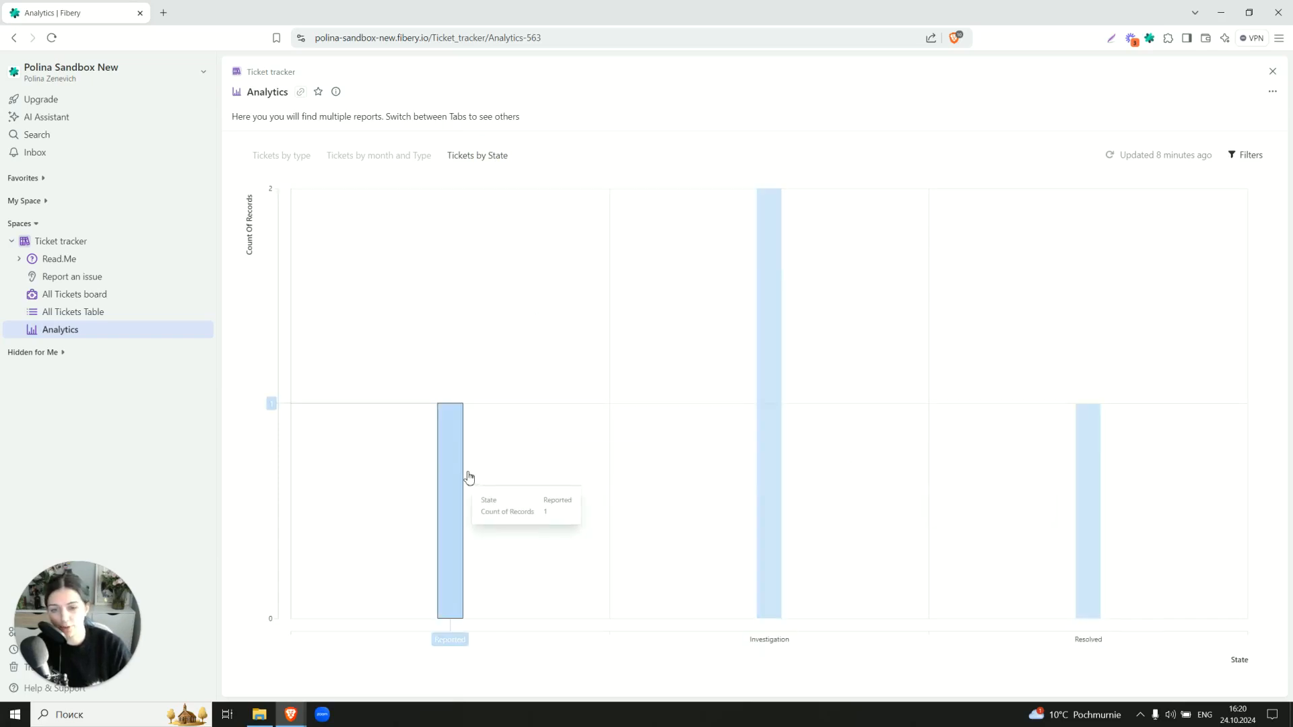
pyautogui.click(273, 158)
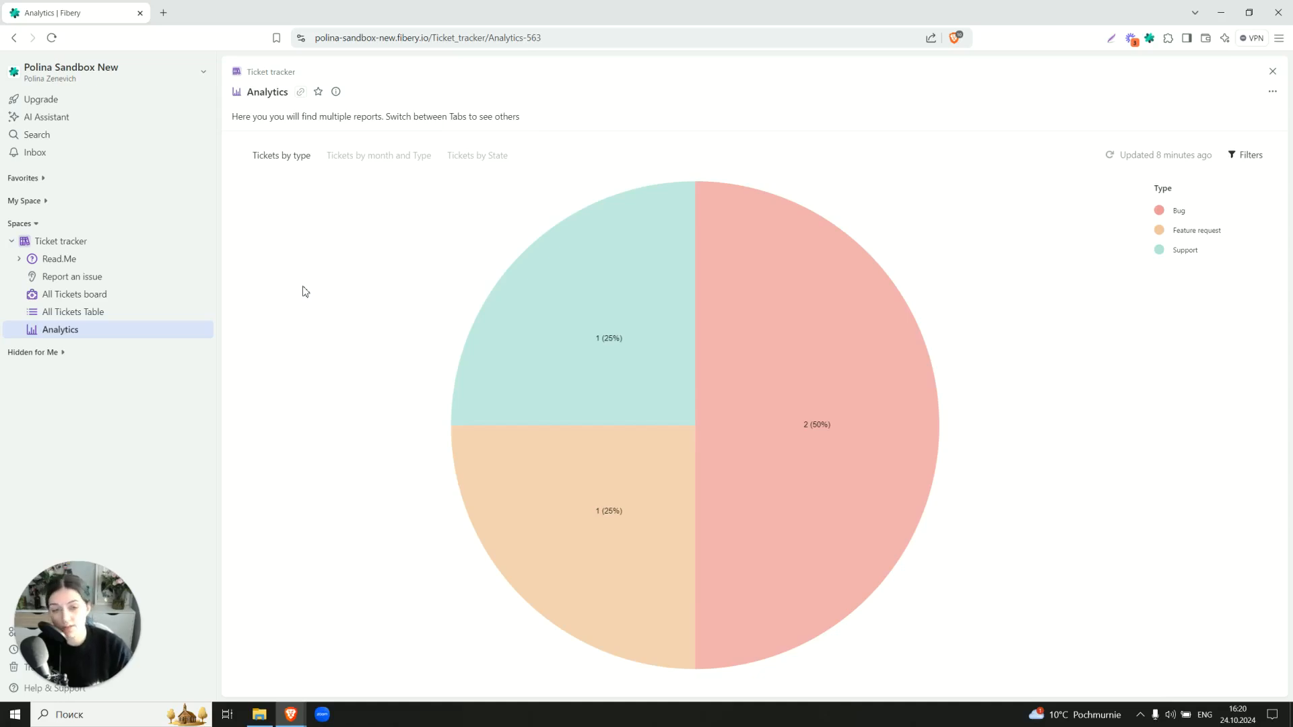
# In the space configuration's Ticket rules, look over Set Resolution date, then open Notify about creation
pyautogui.click(173, 241)
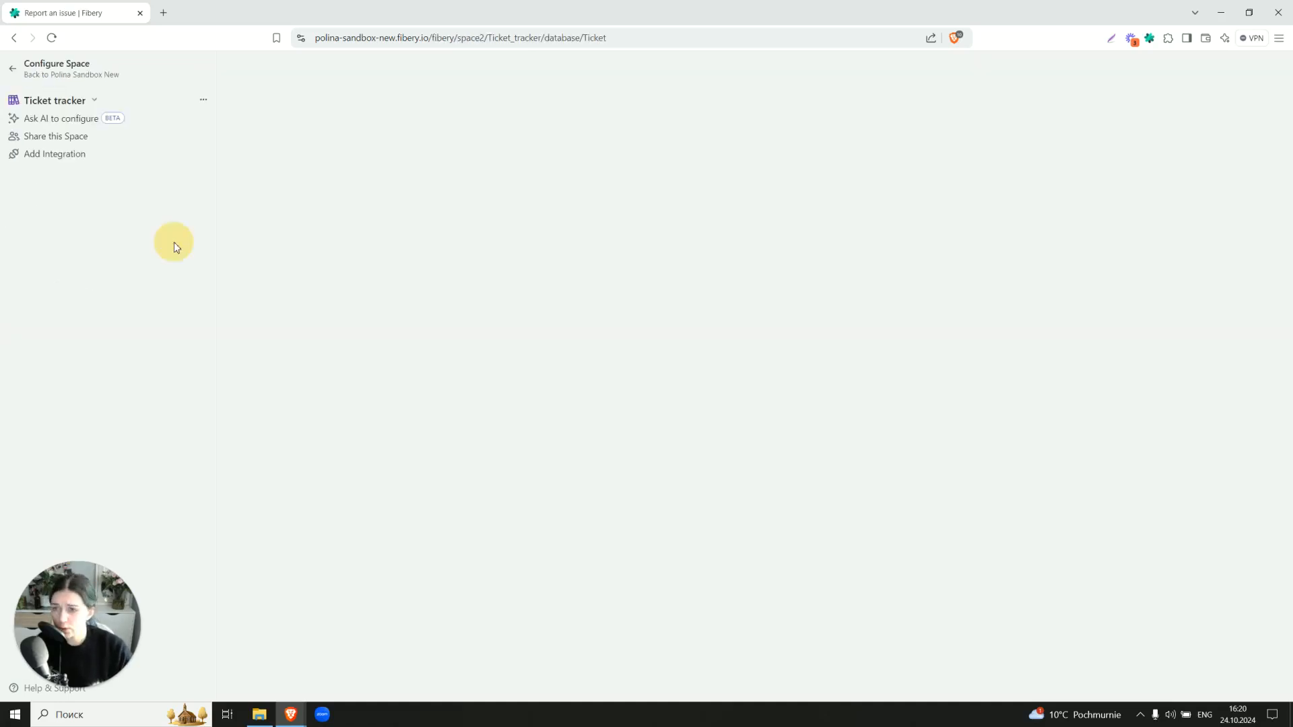
pyautogui.click(90, 275)
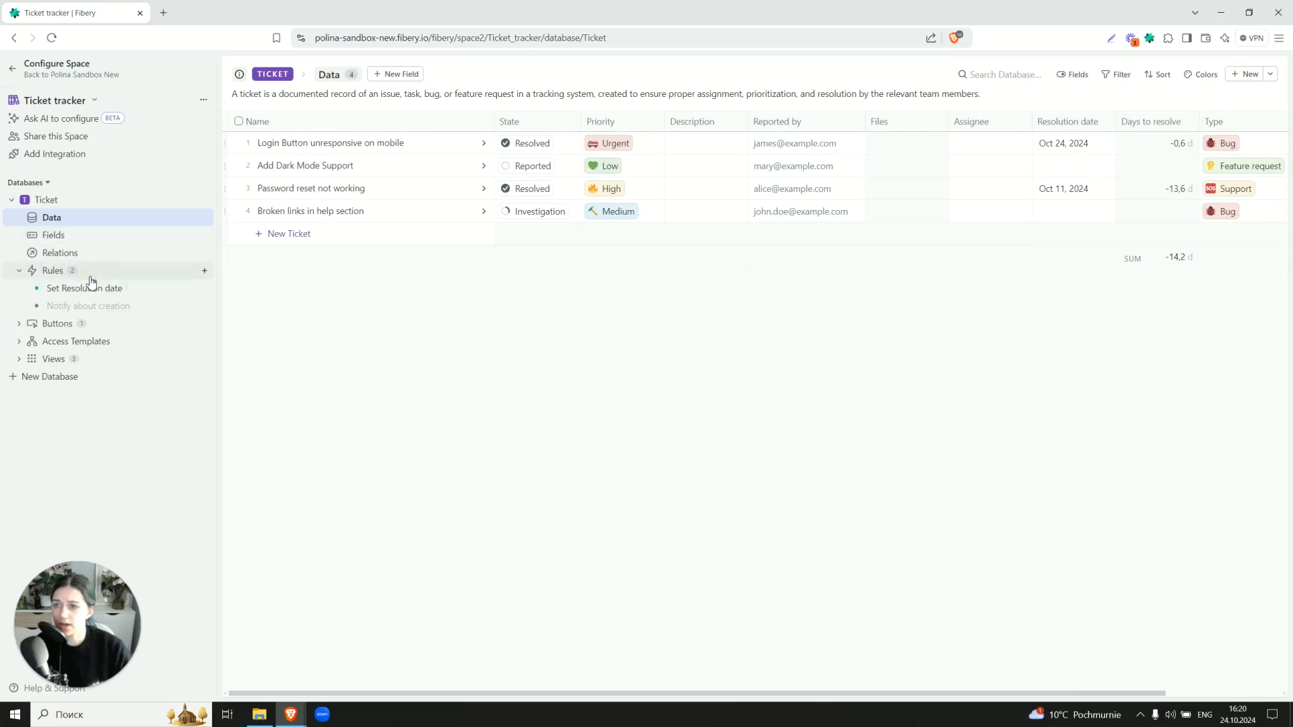
pyautogui.click(95, 289)
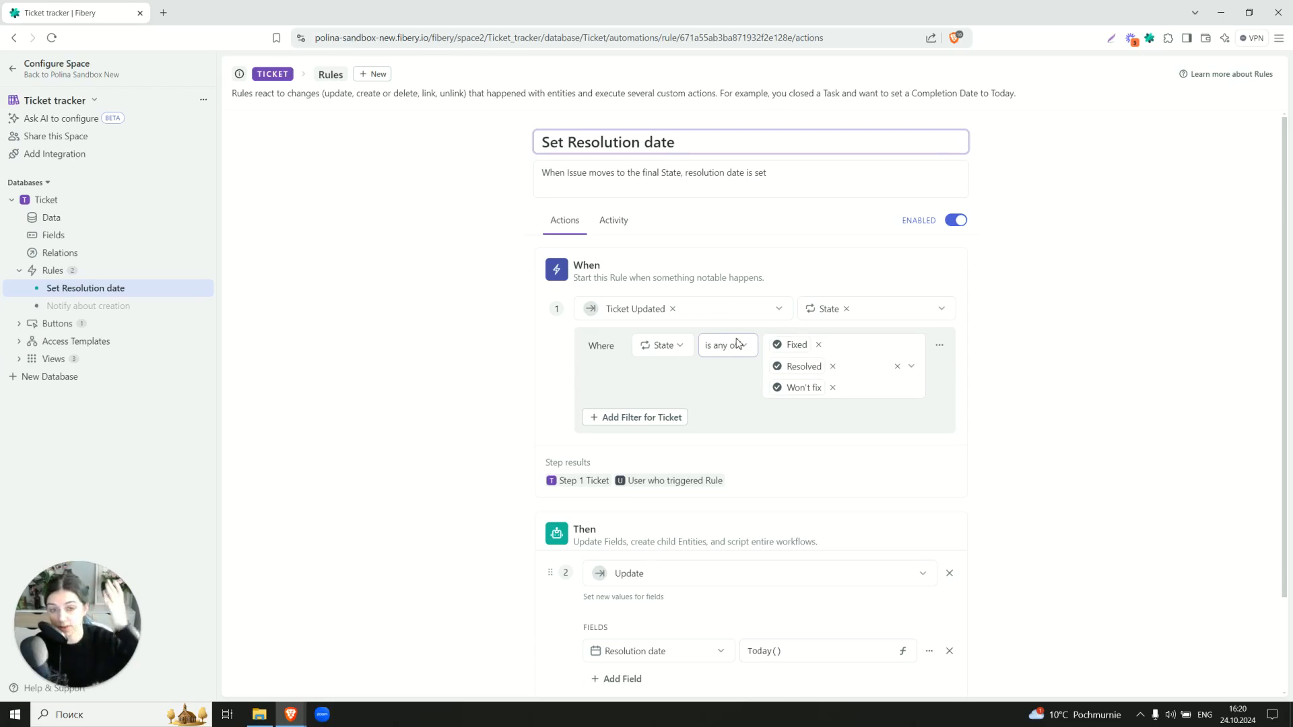
pyautogui.scroll(-2, 737, 344)
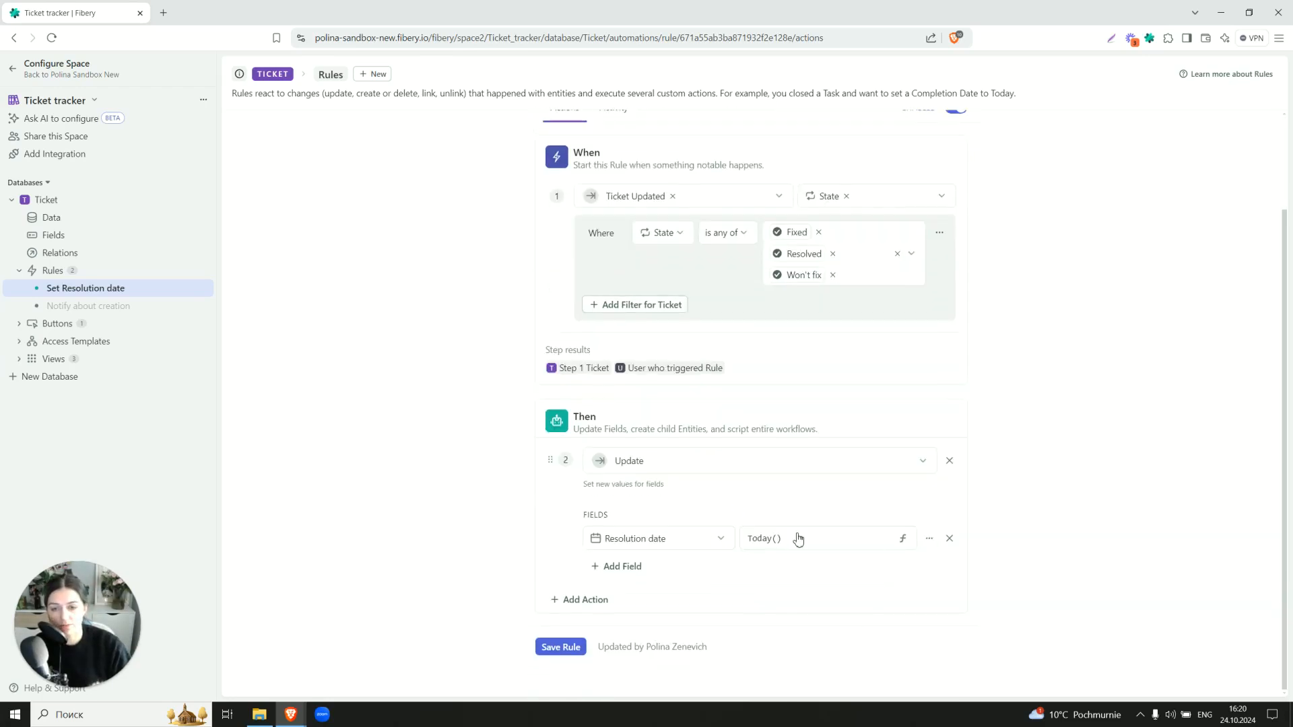
pyautogui.scroll(2, 797, 532)
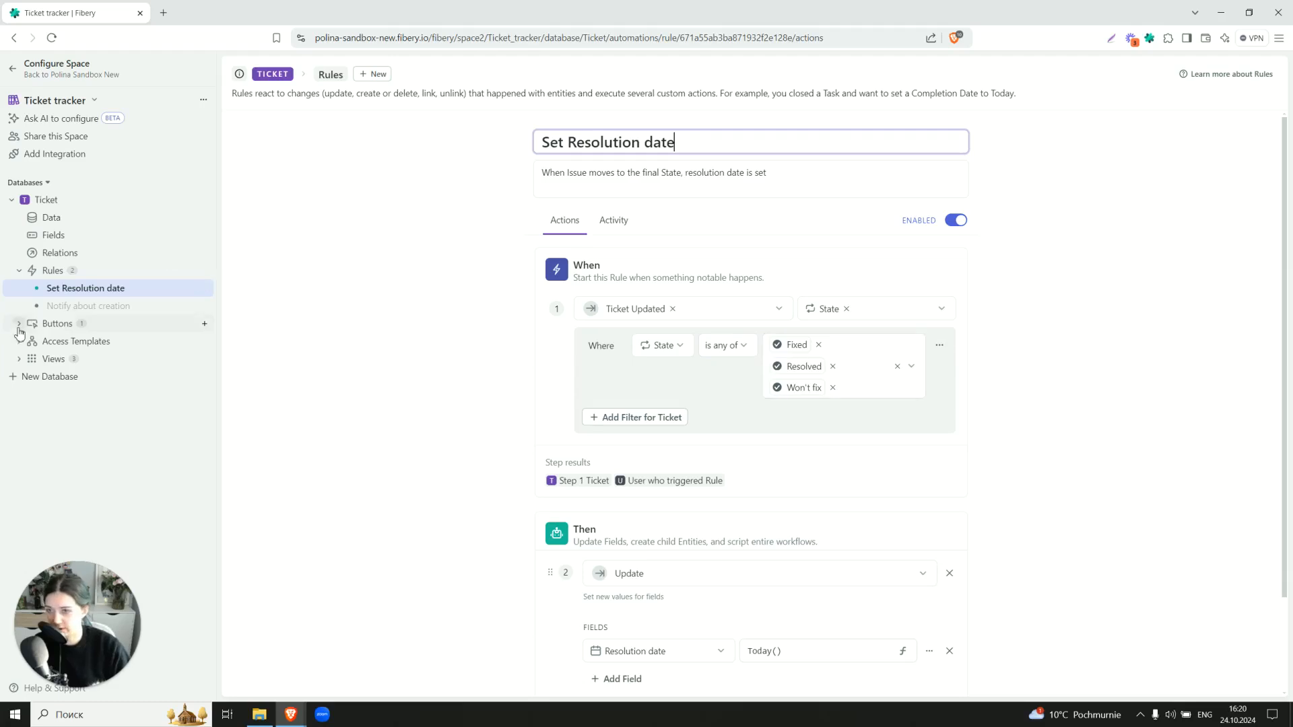
pyautogui.click(64, 308)
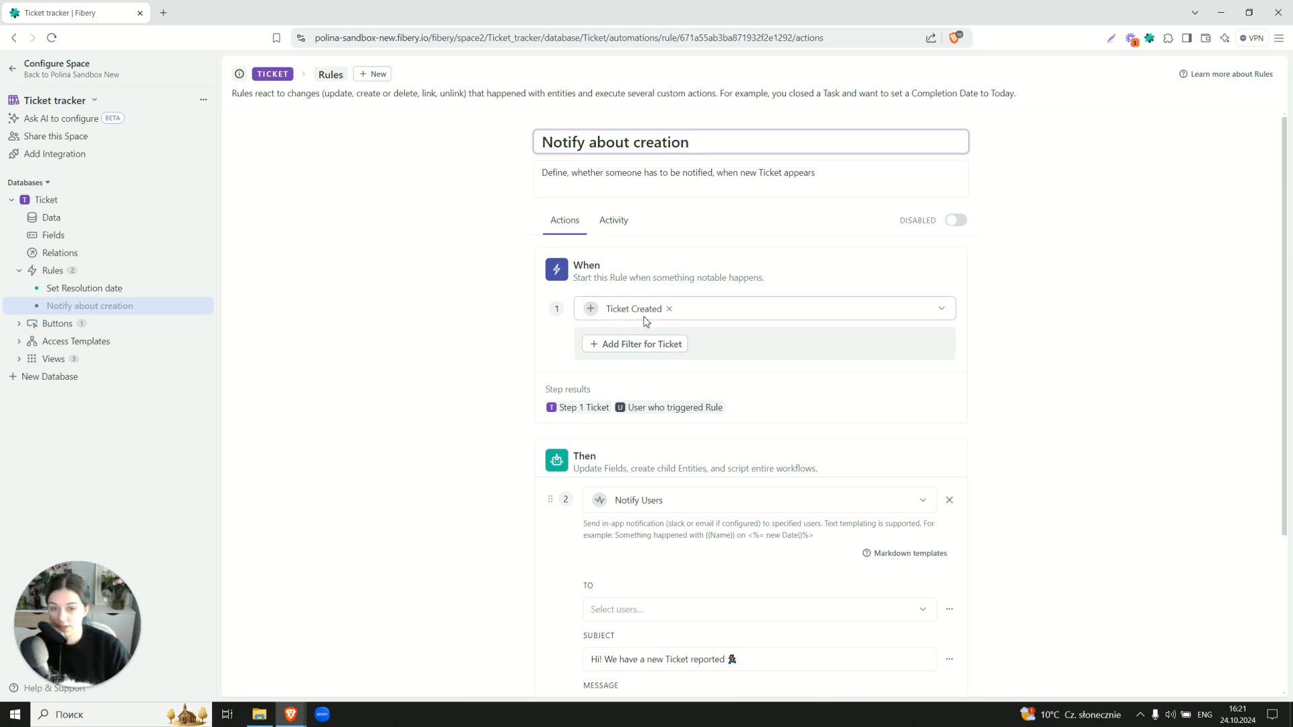
pyautogui.scroll(-2, 645, 326)
pyautogui.click(624, 481)
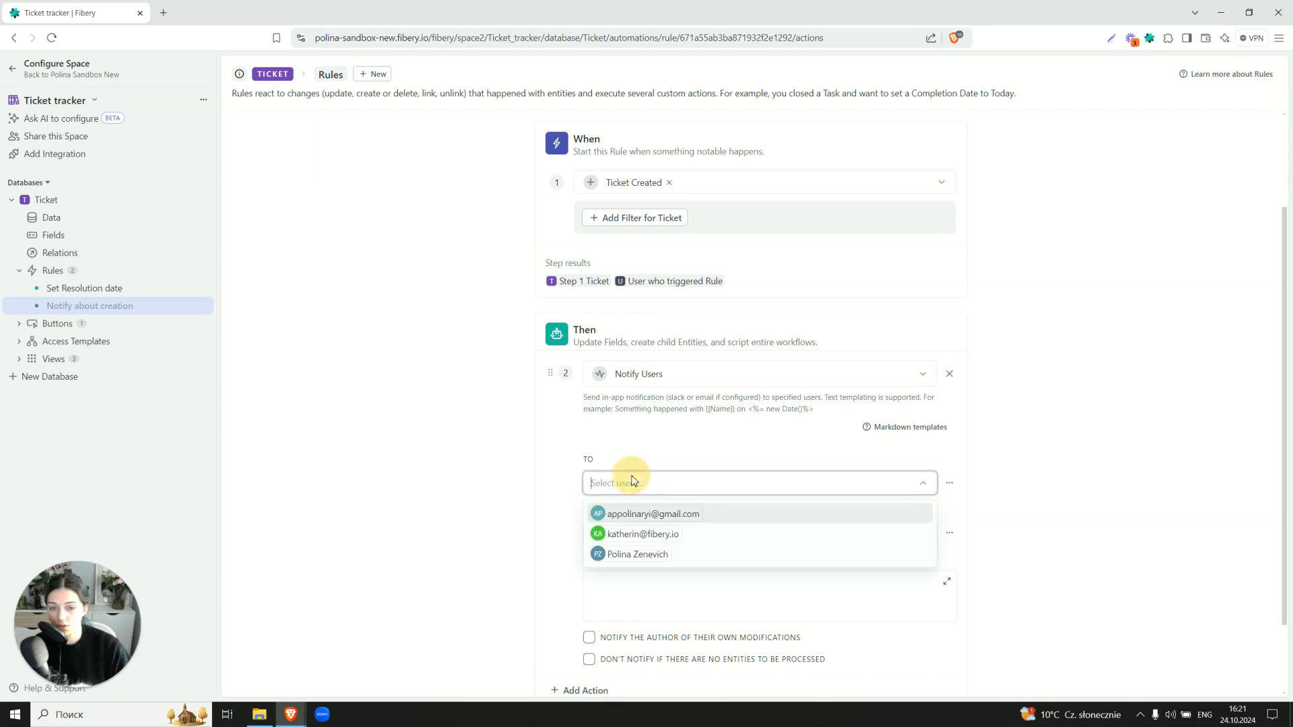
pyautogui.click(426, 427)
pyautogui.scroll(-1, 426, 427)
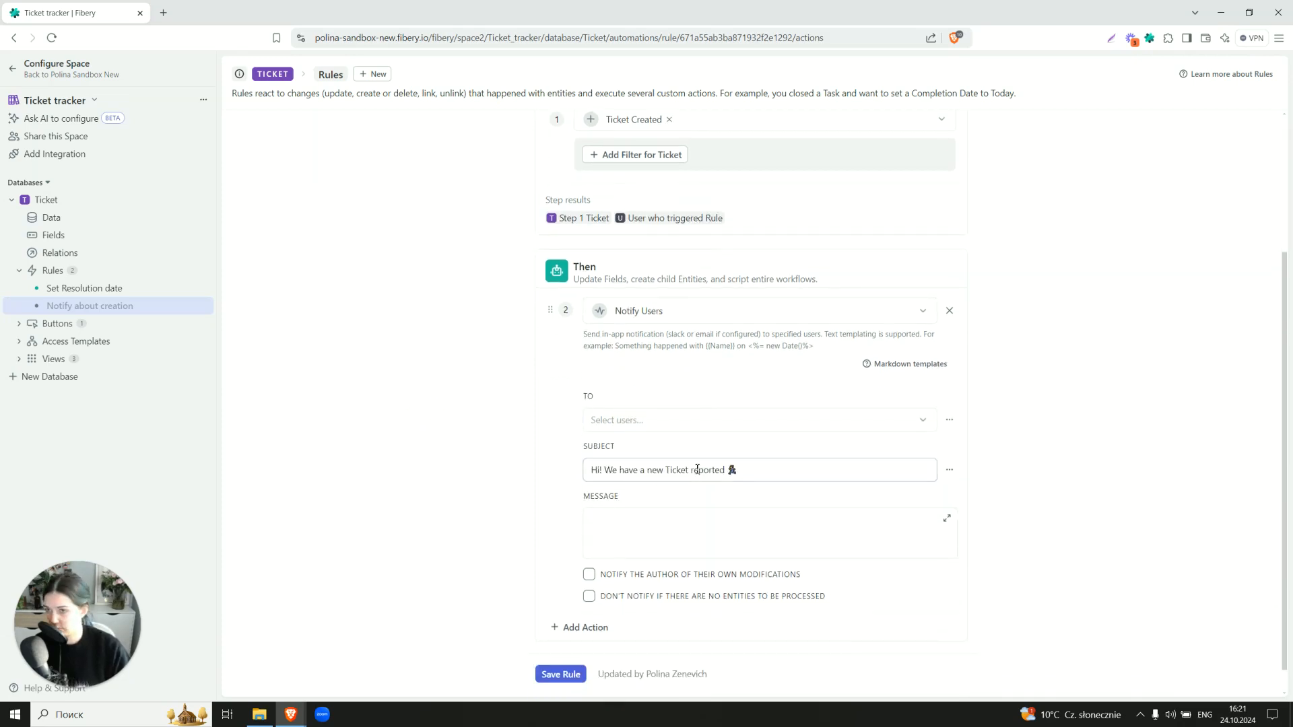
pyautogui.scroll(3, 697, 470)
pyautogui.scroll(-3, 696, 468)
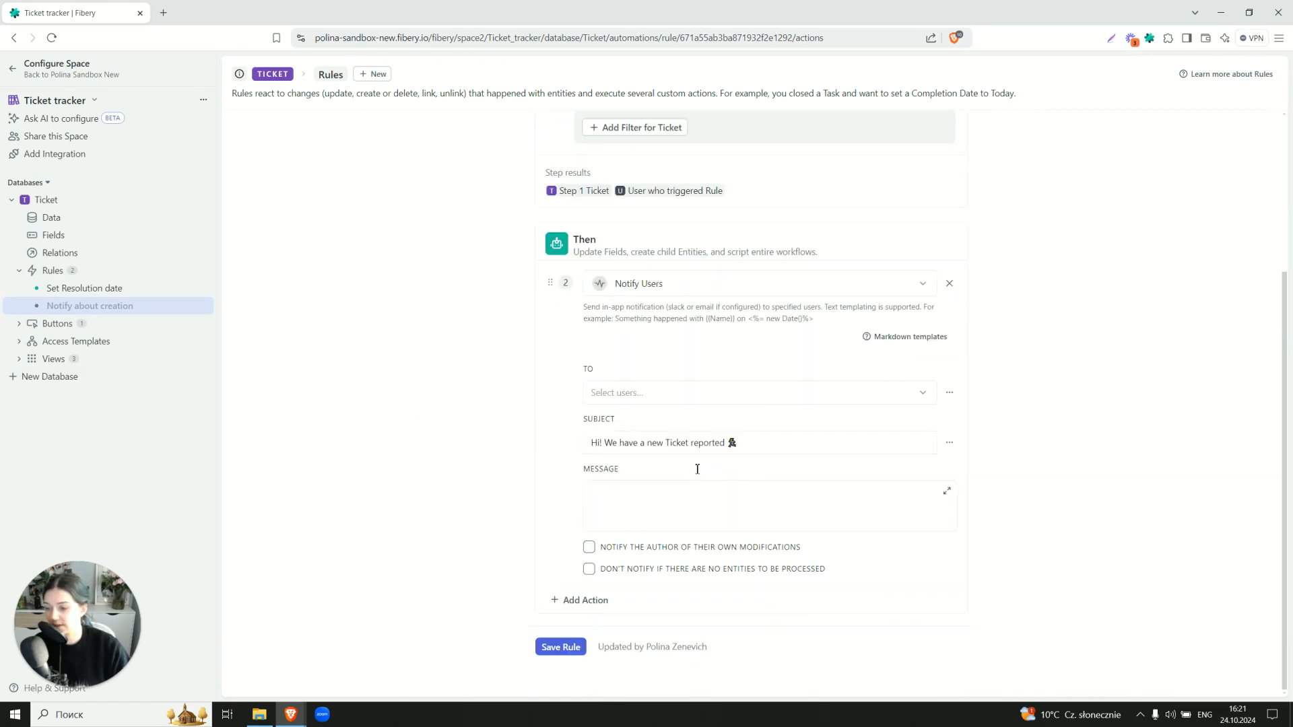
pyautogui.scroll(3, 696, 467)
pyautogui.click(956, 220)
pyautogui.click(955, 220)
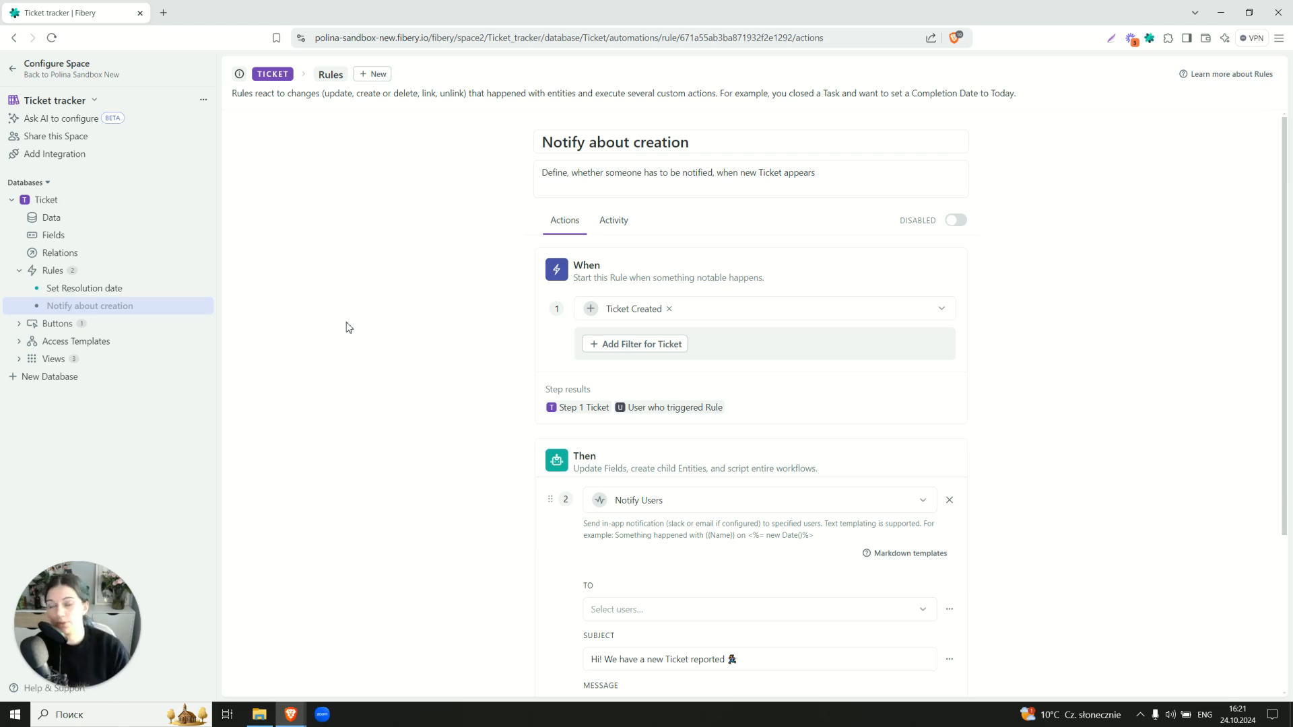
# Open the disabled 'Notify about resolving' button and review its Send Email action, 'Issue you reported was fixed'
pyautogui.click(58, 323)
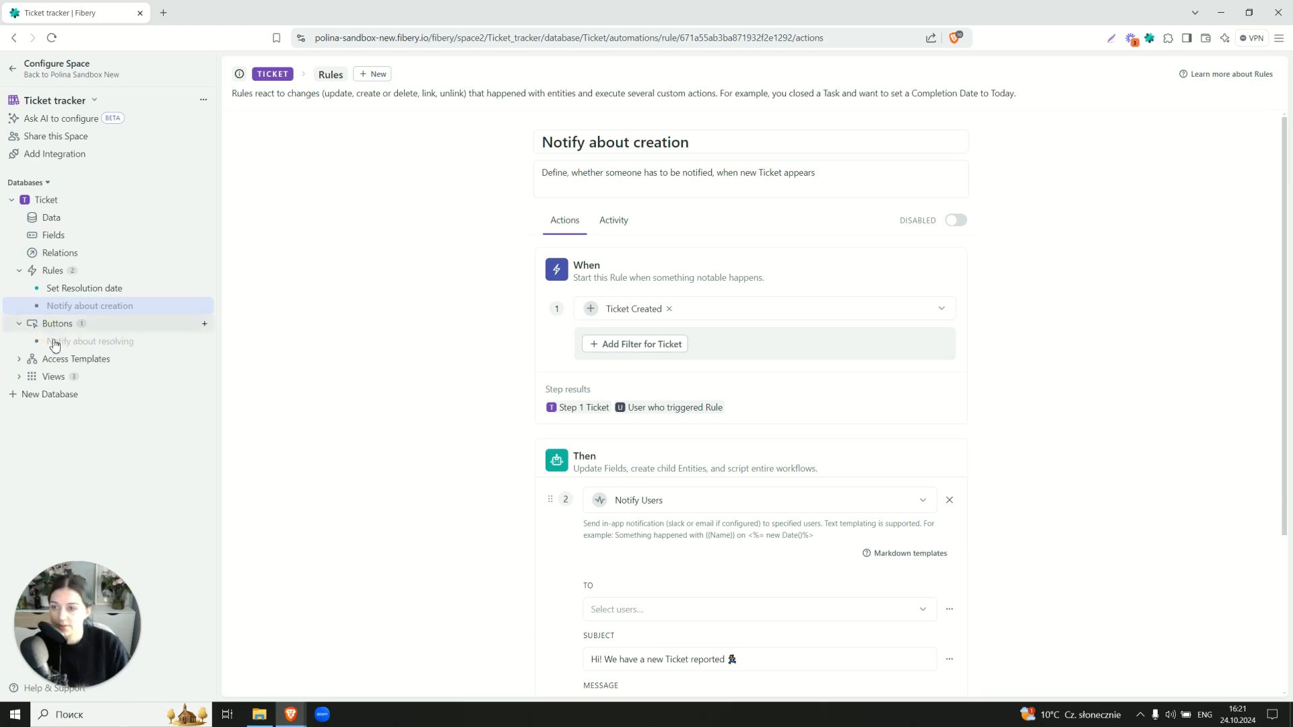
pyautogui.click(56, 343)
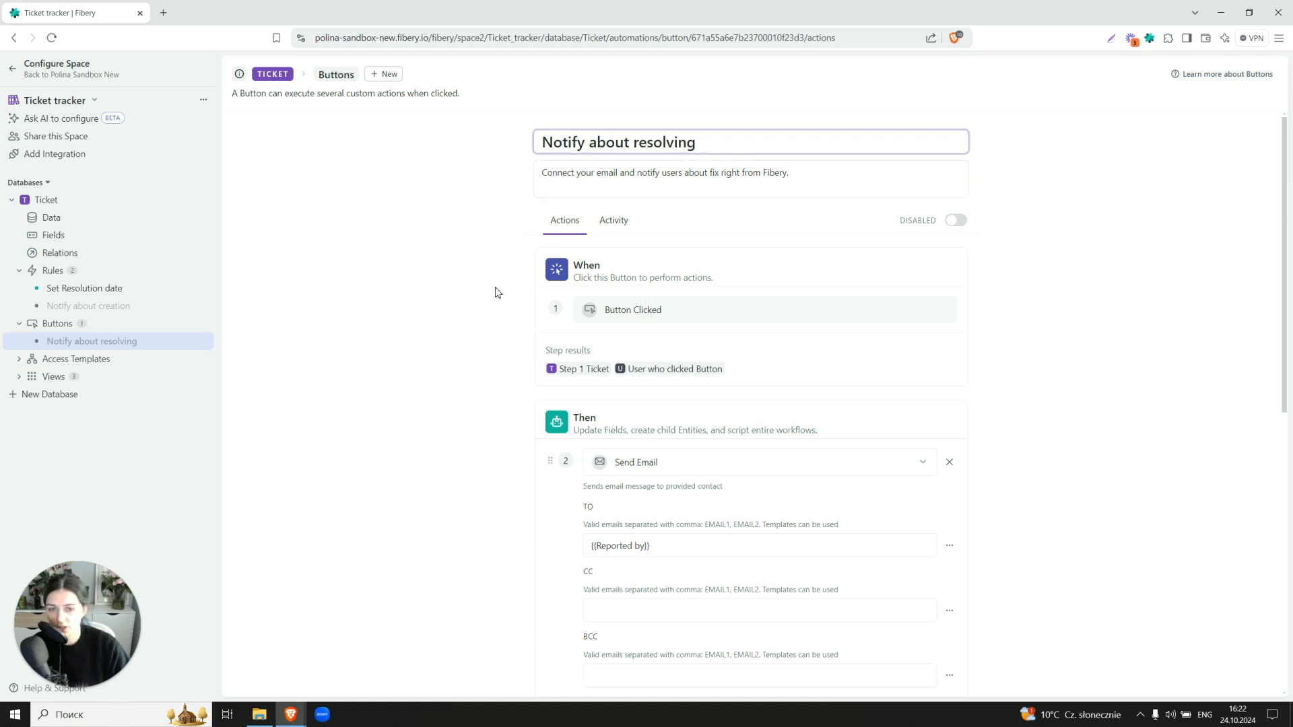
pyautogui.scroll(-2, 491, 307)
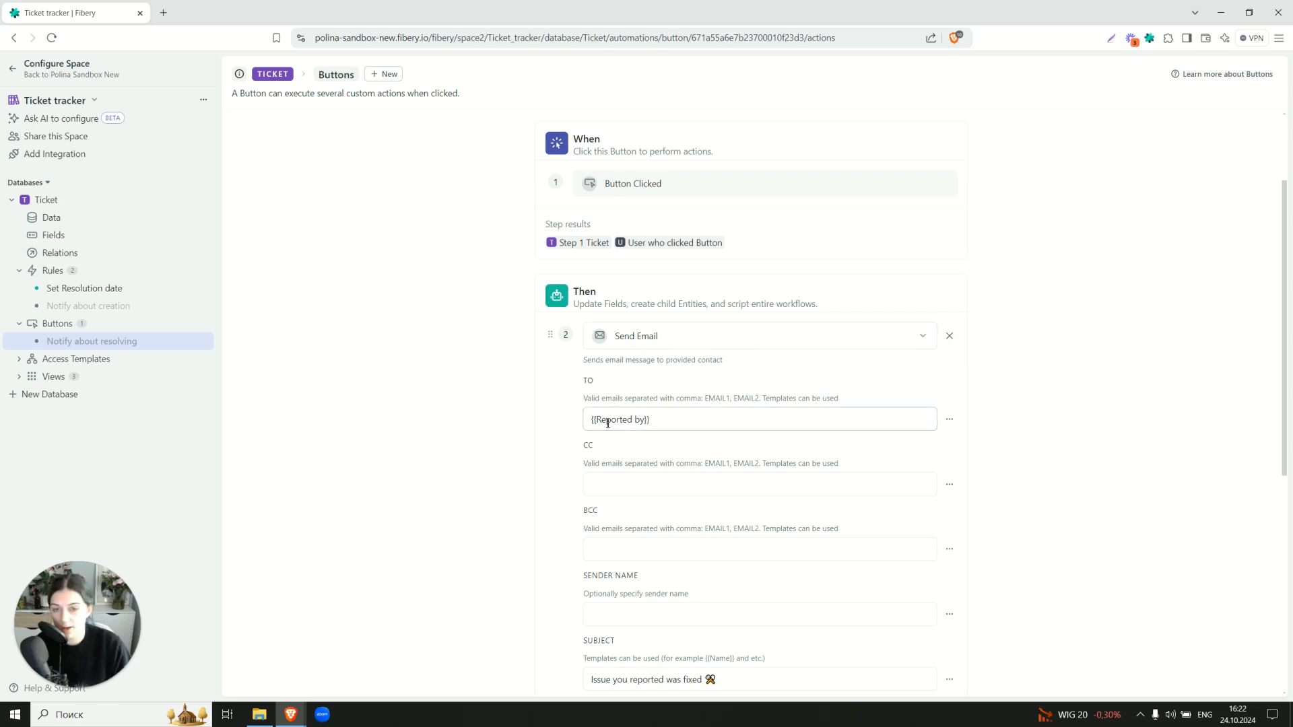
pyautogui.scroll(-2, 587, 422)
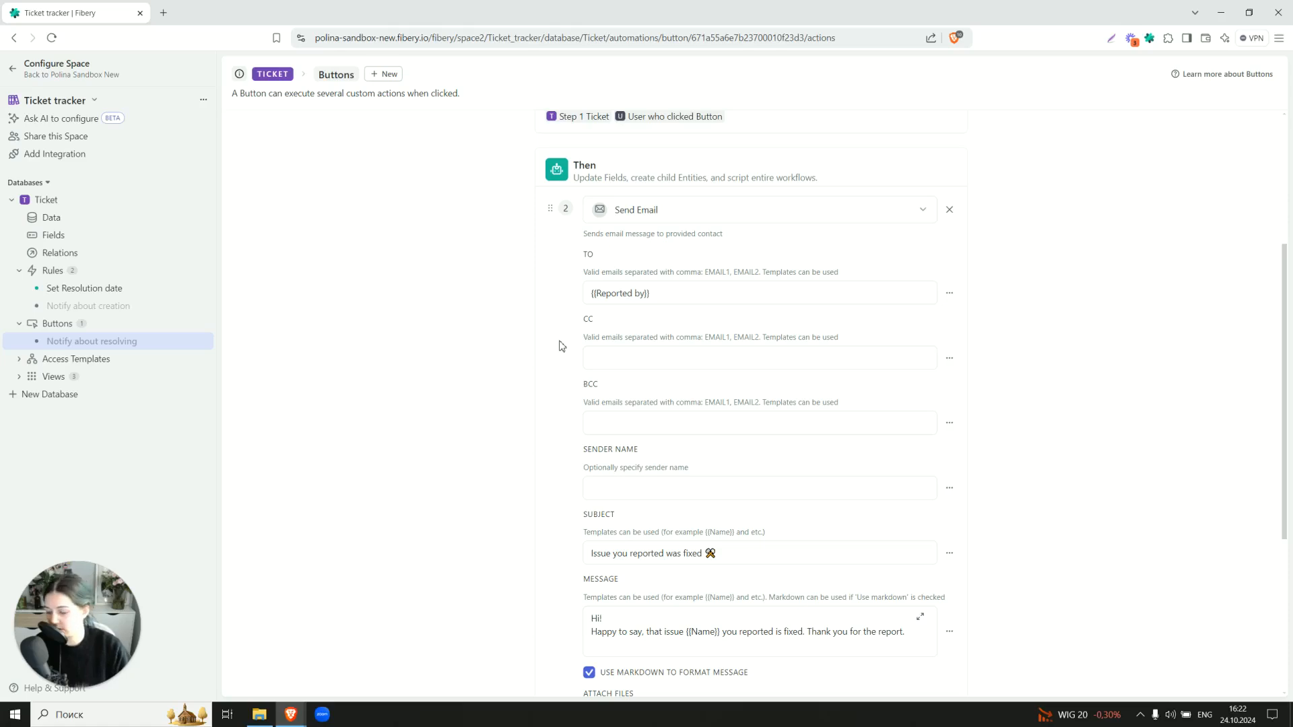
pyautogui.scroll(-2, 559, 346)
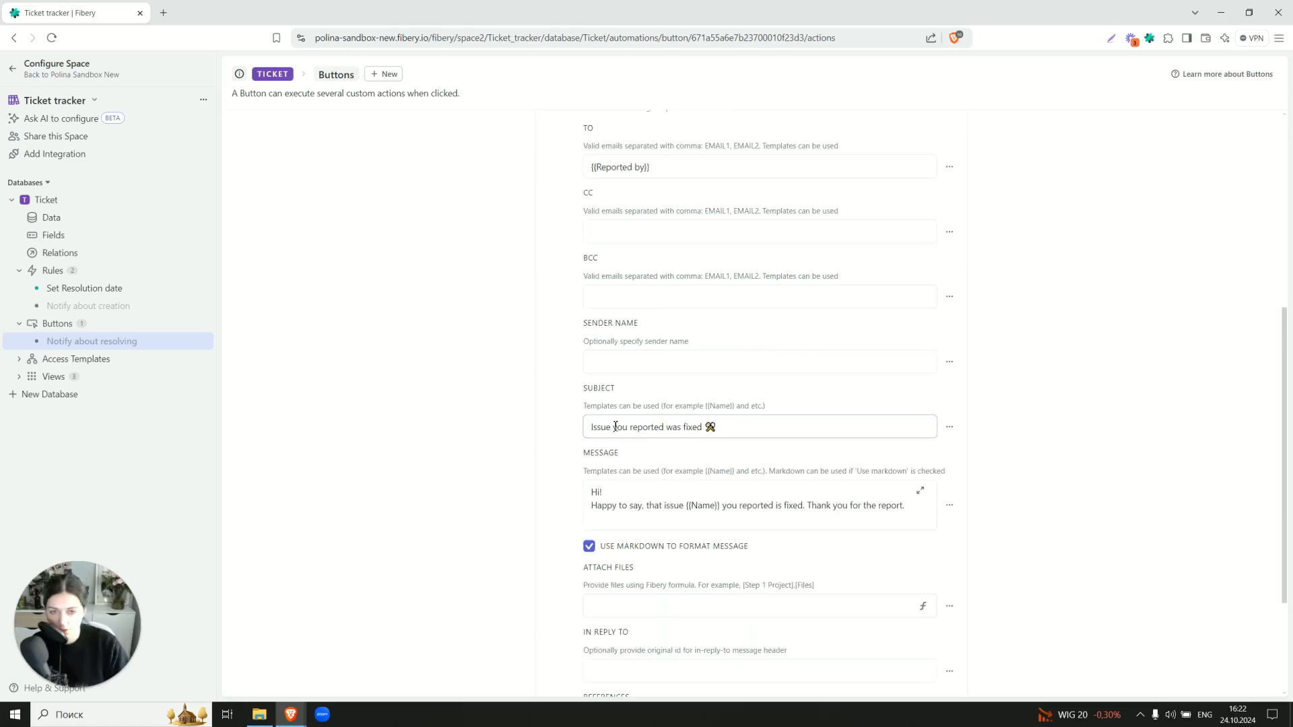
pyautogui.click(599, 364)
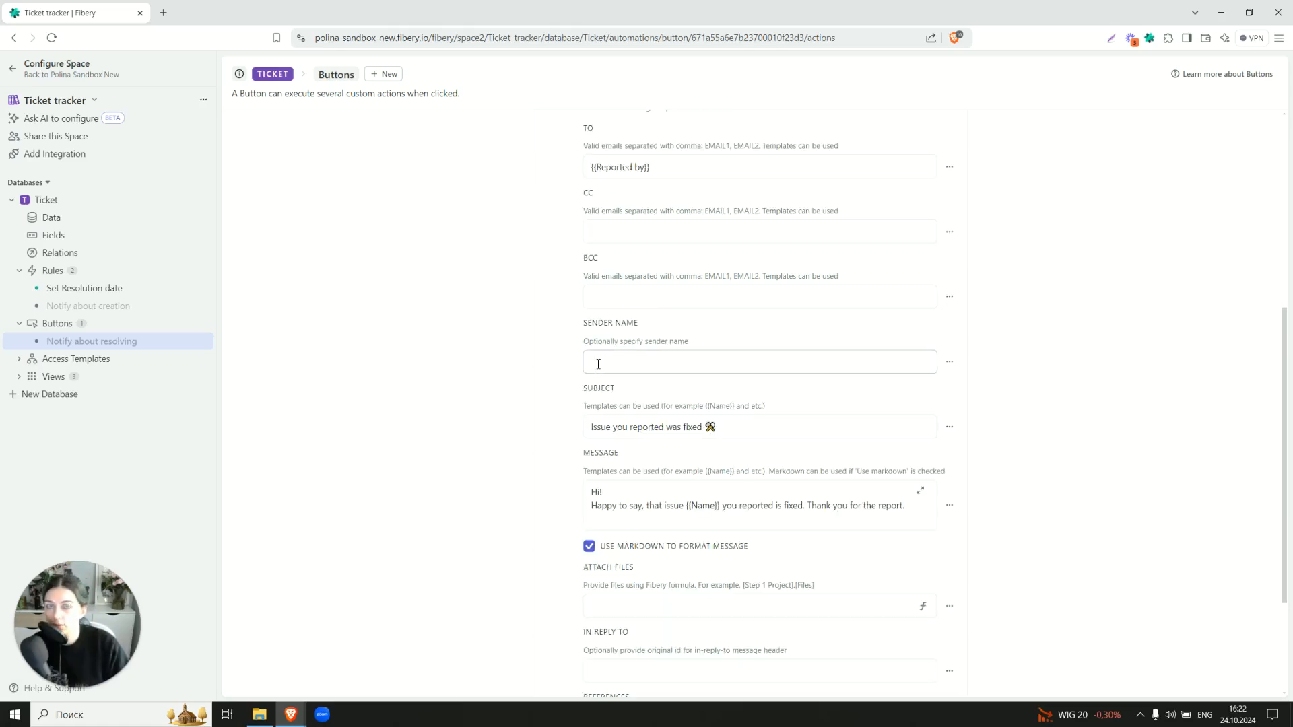
pyautogui.click(555, 323)
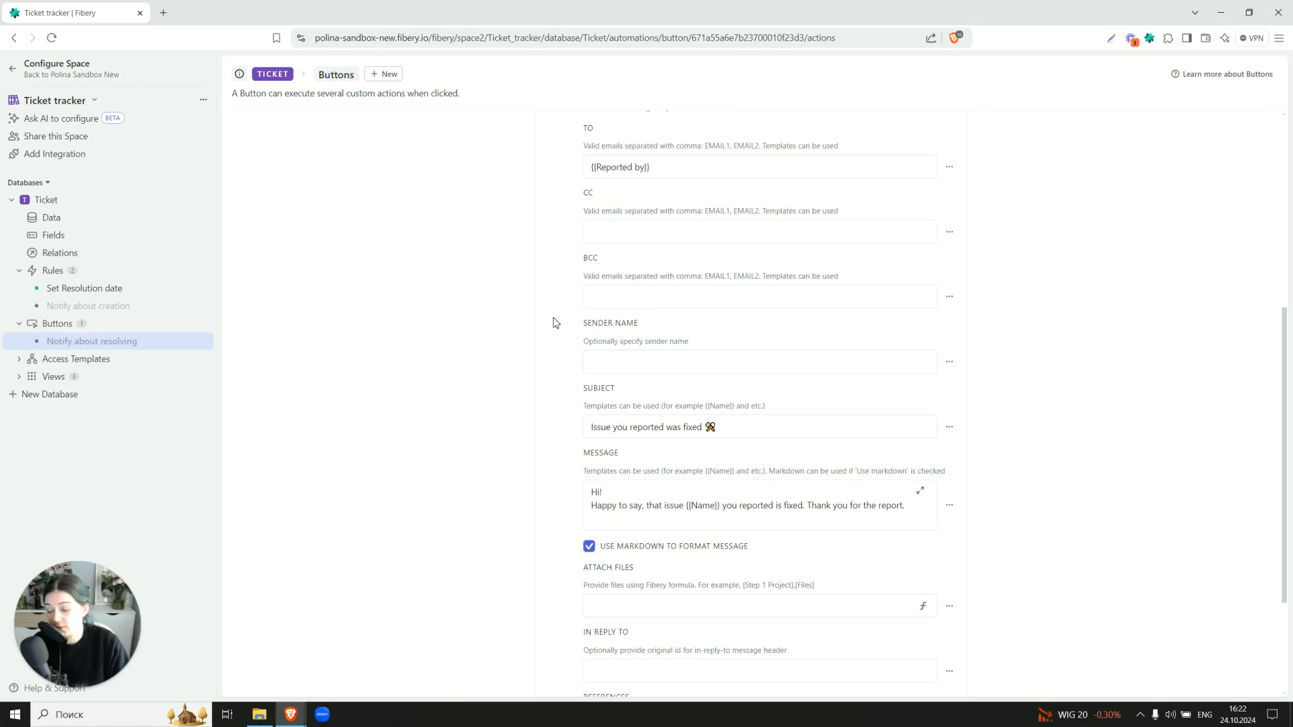
pyautogui.click(719, 429)
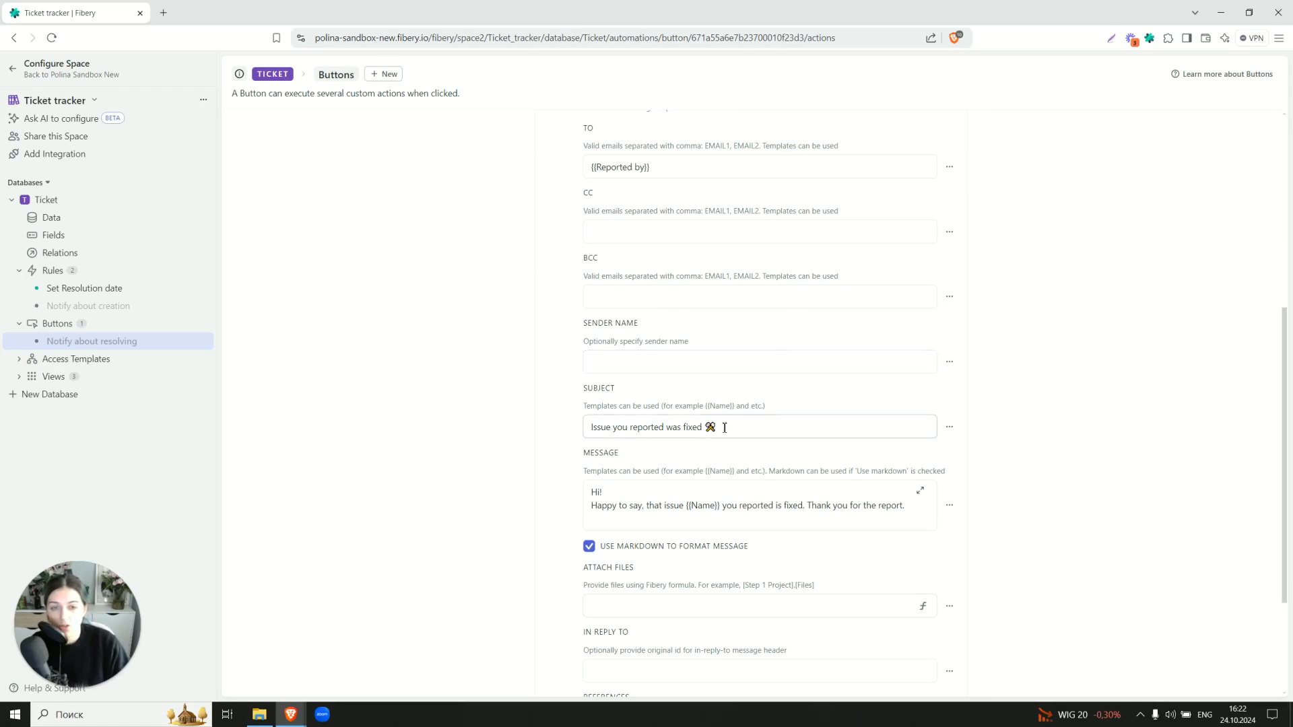
pyautogui.click(590, 423)
pyautogui.click(565, 432)
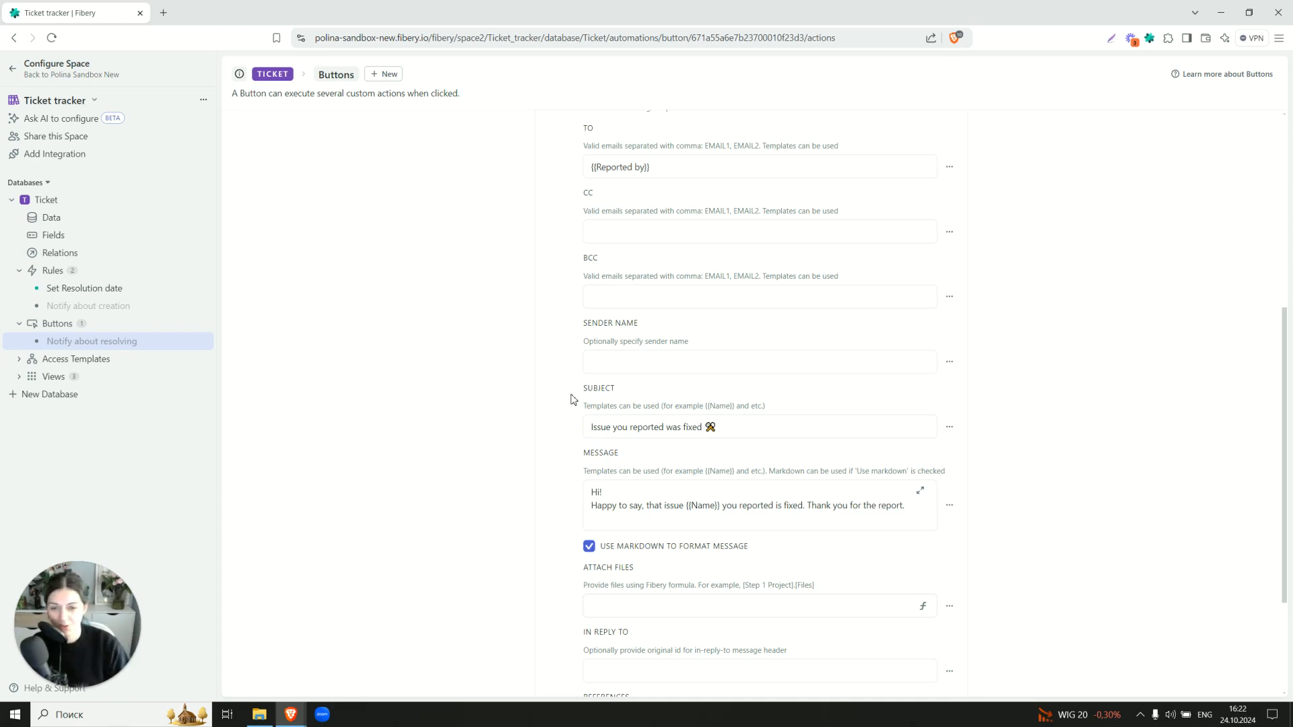
pyautogui.scroll(-1, 572, 399)
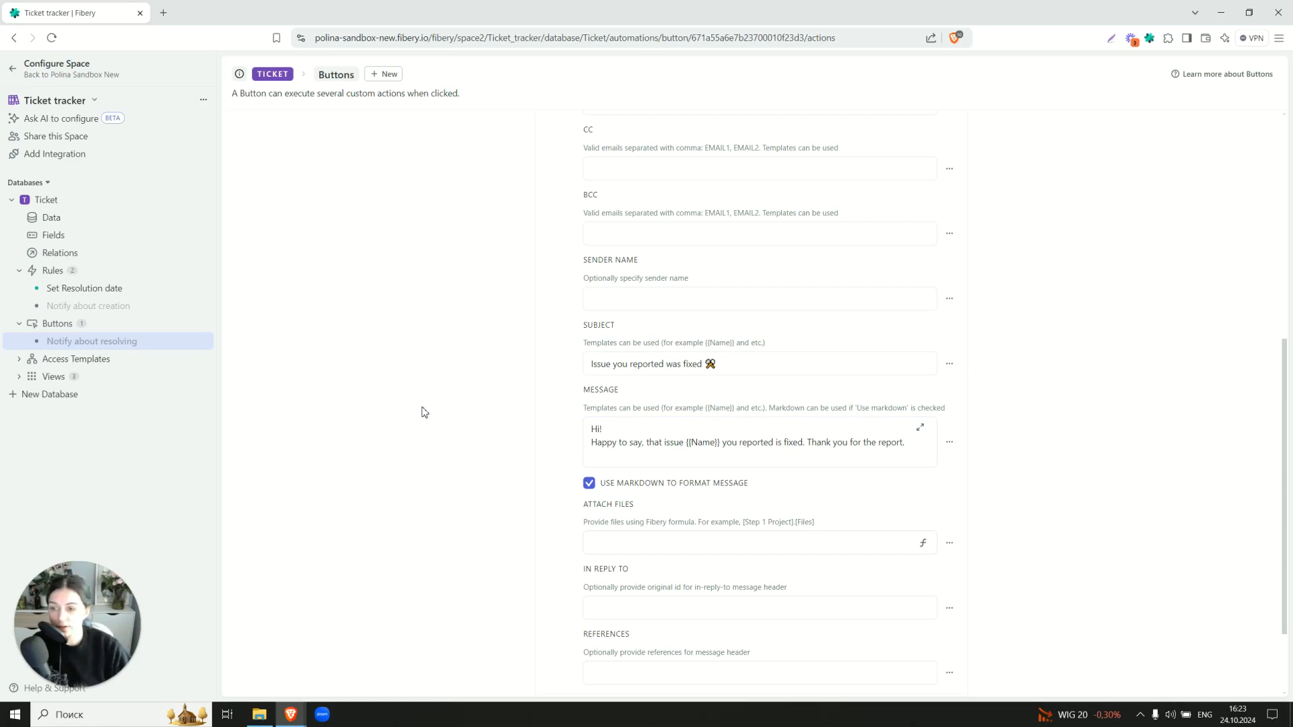
pyautogui.scroll(-2, 424, 412)
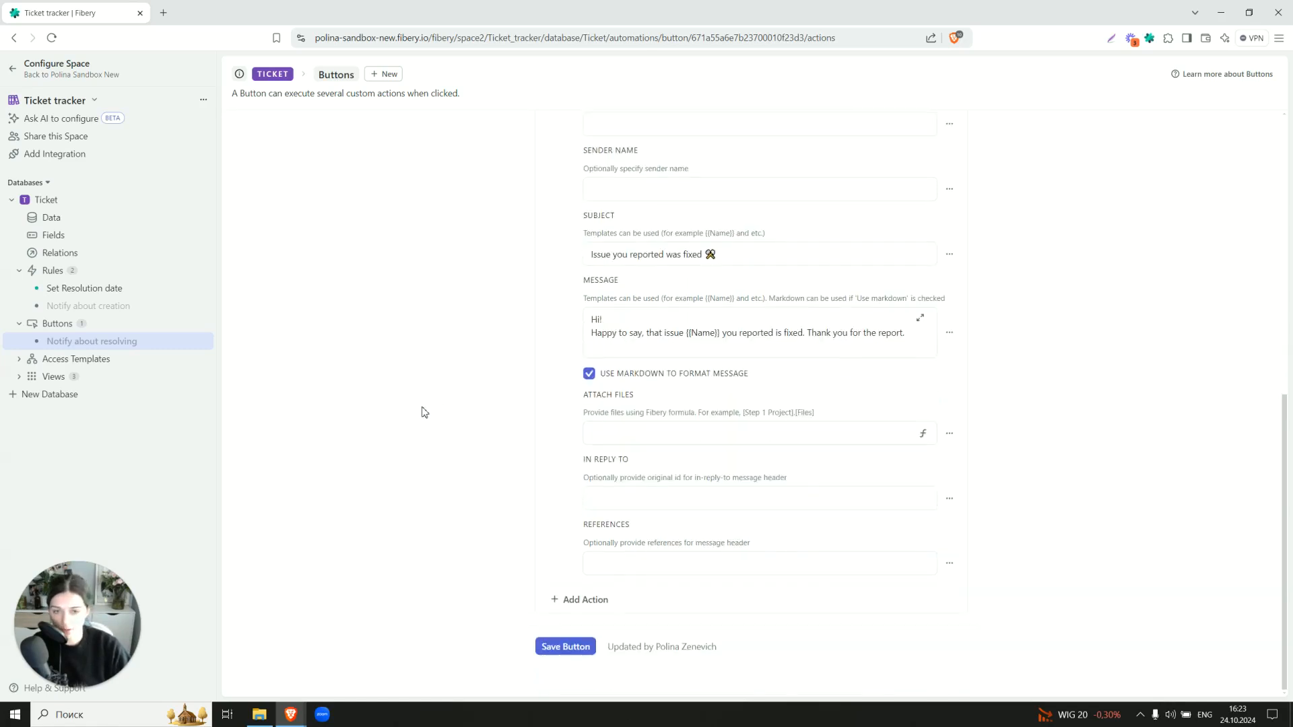
pyautogui.scroll(10, 425, 413)
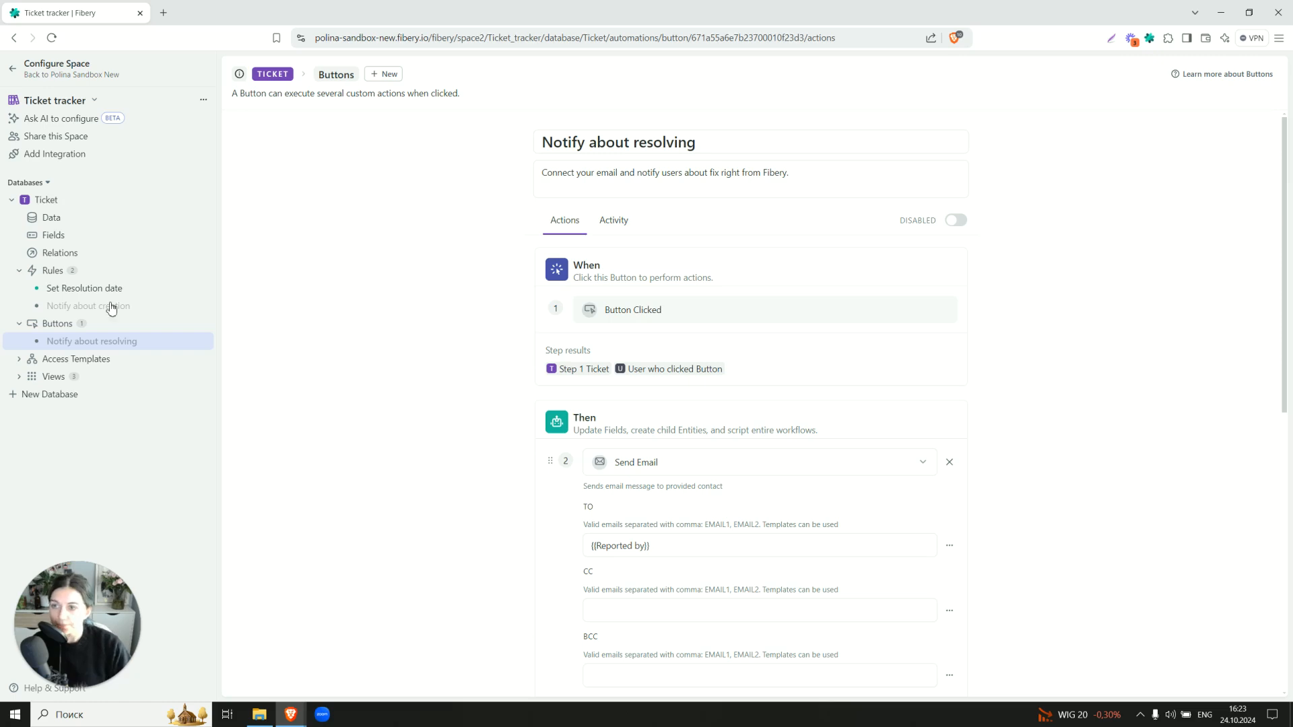
# Collapse the Rules, Buttons and Ticket groups, return to Read.Me, and open then close Help & Support
pyautogui.click(19, 270)
pyautogui.click(18, 288)
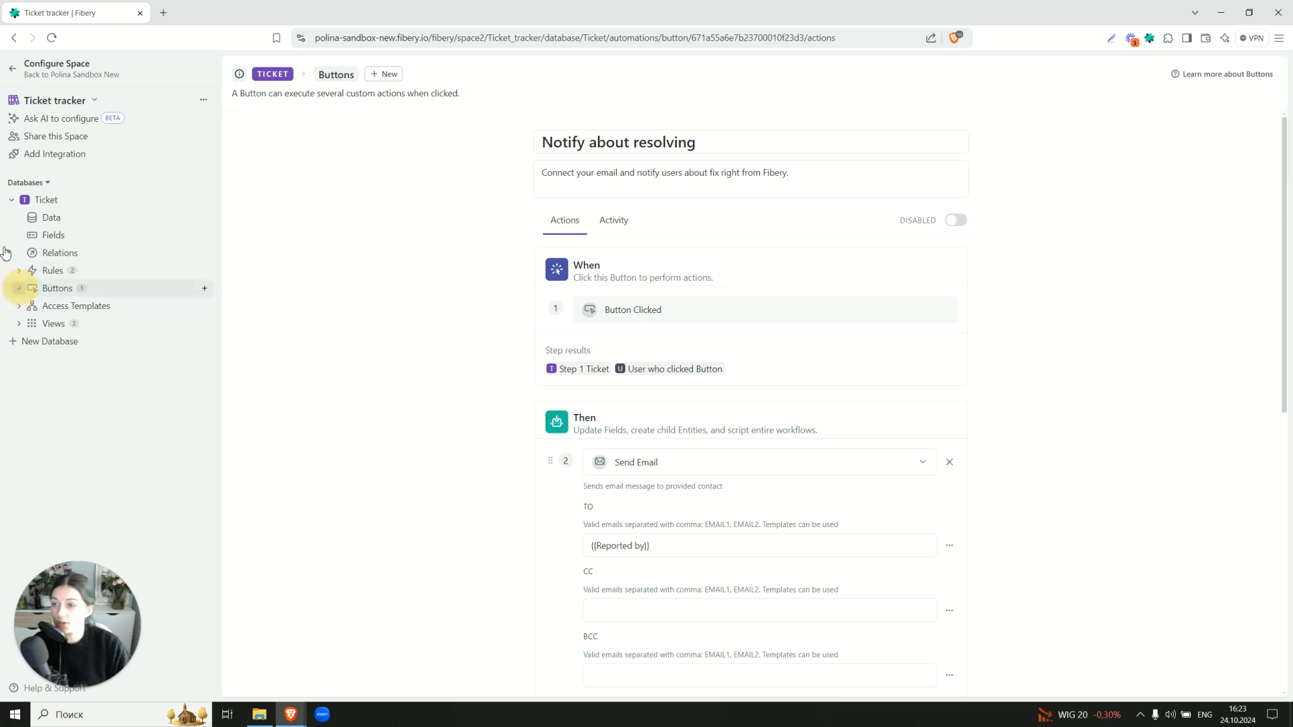
pyautogui.click(11, 199)
pyautogui.click(12, 74)
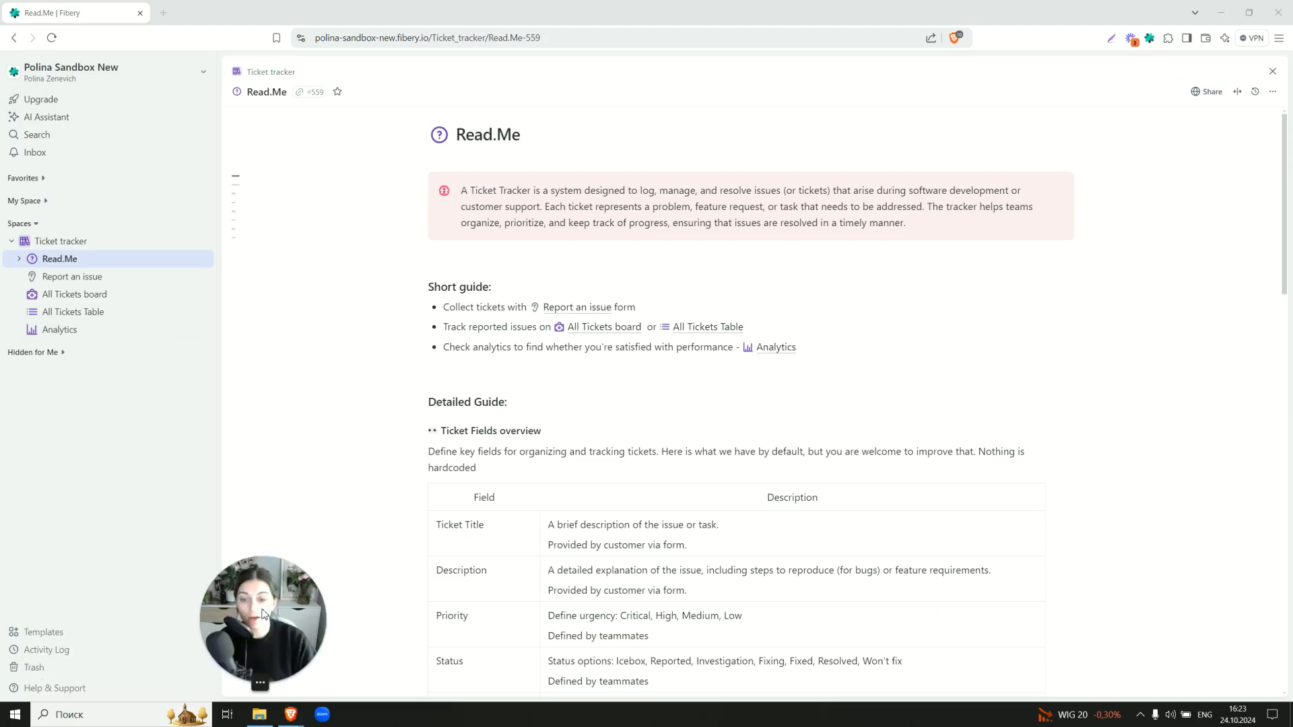
pyautogui.click(54, 687)
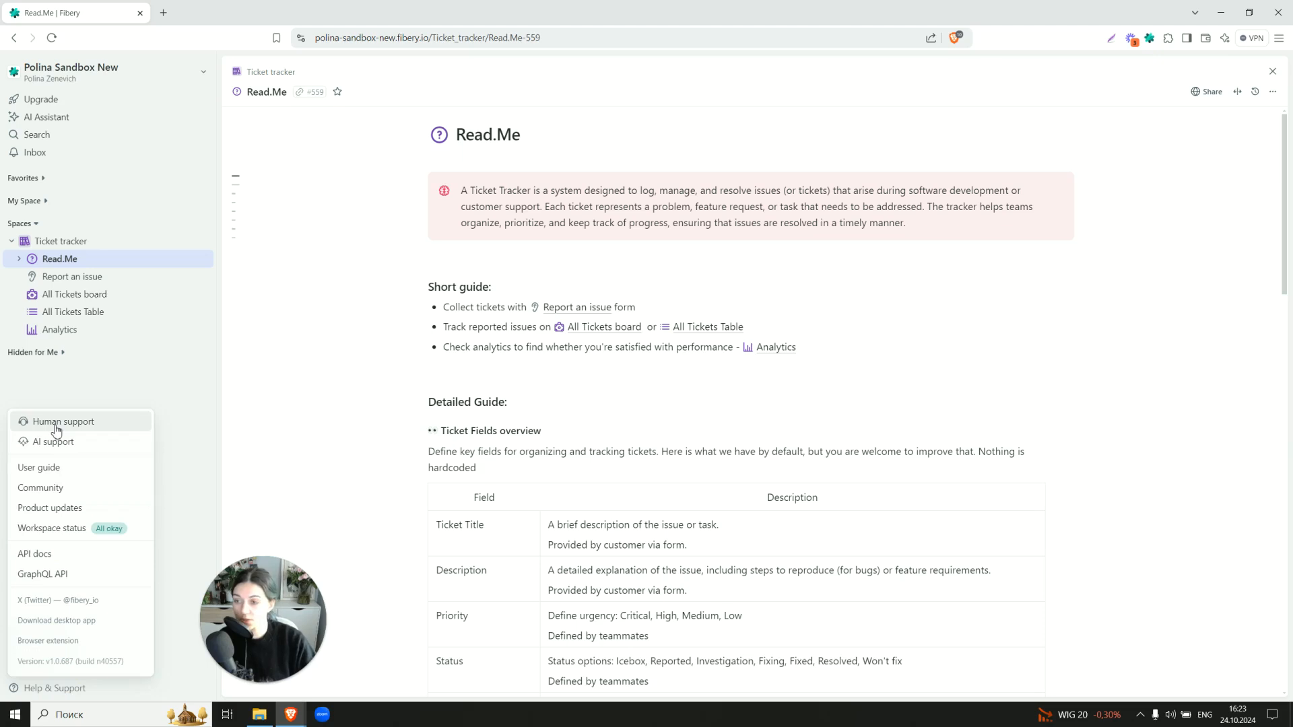
pyautogui.click(141, 380)
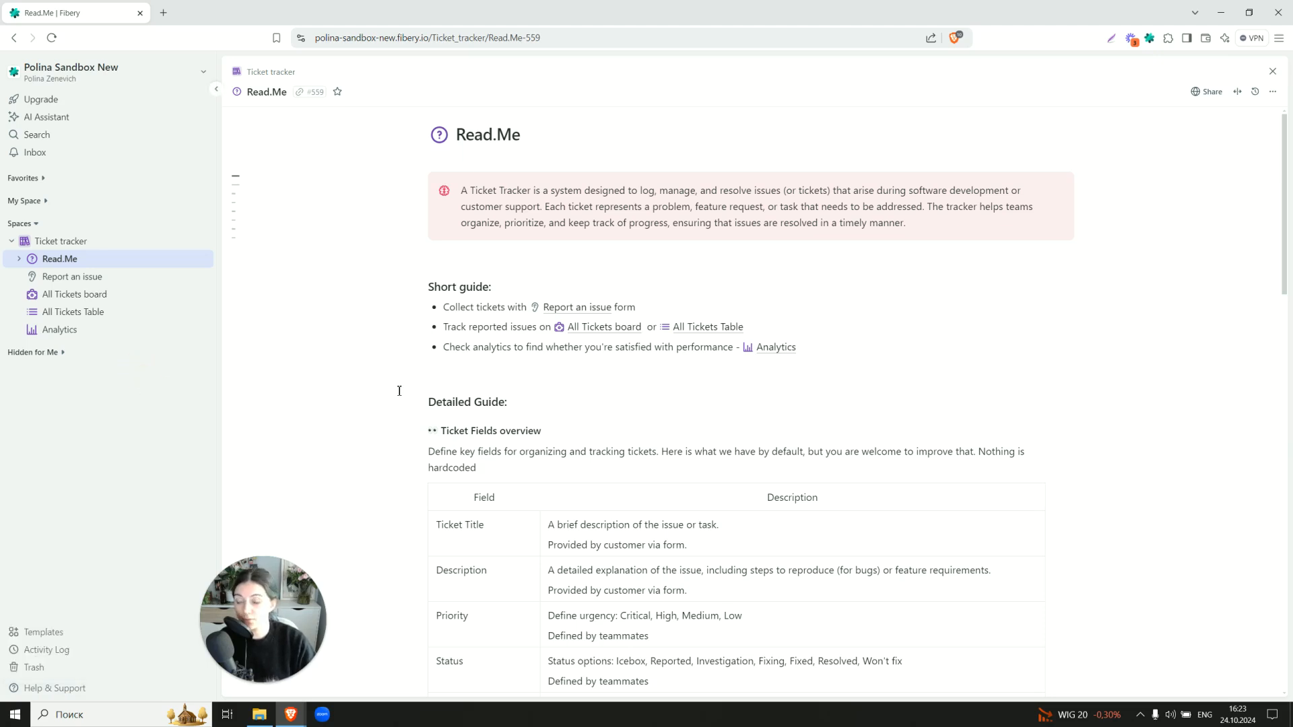